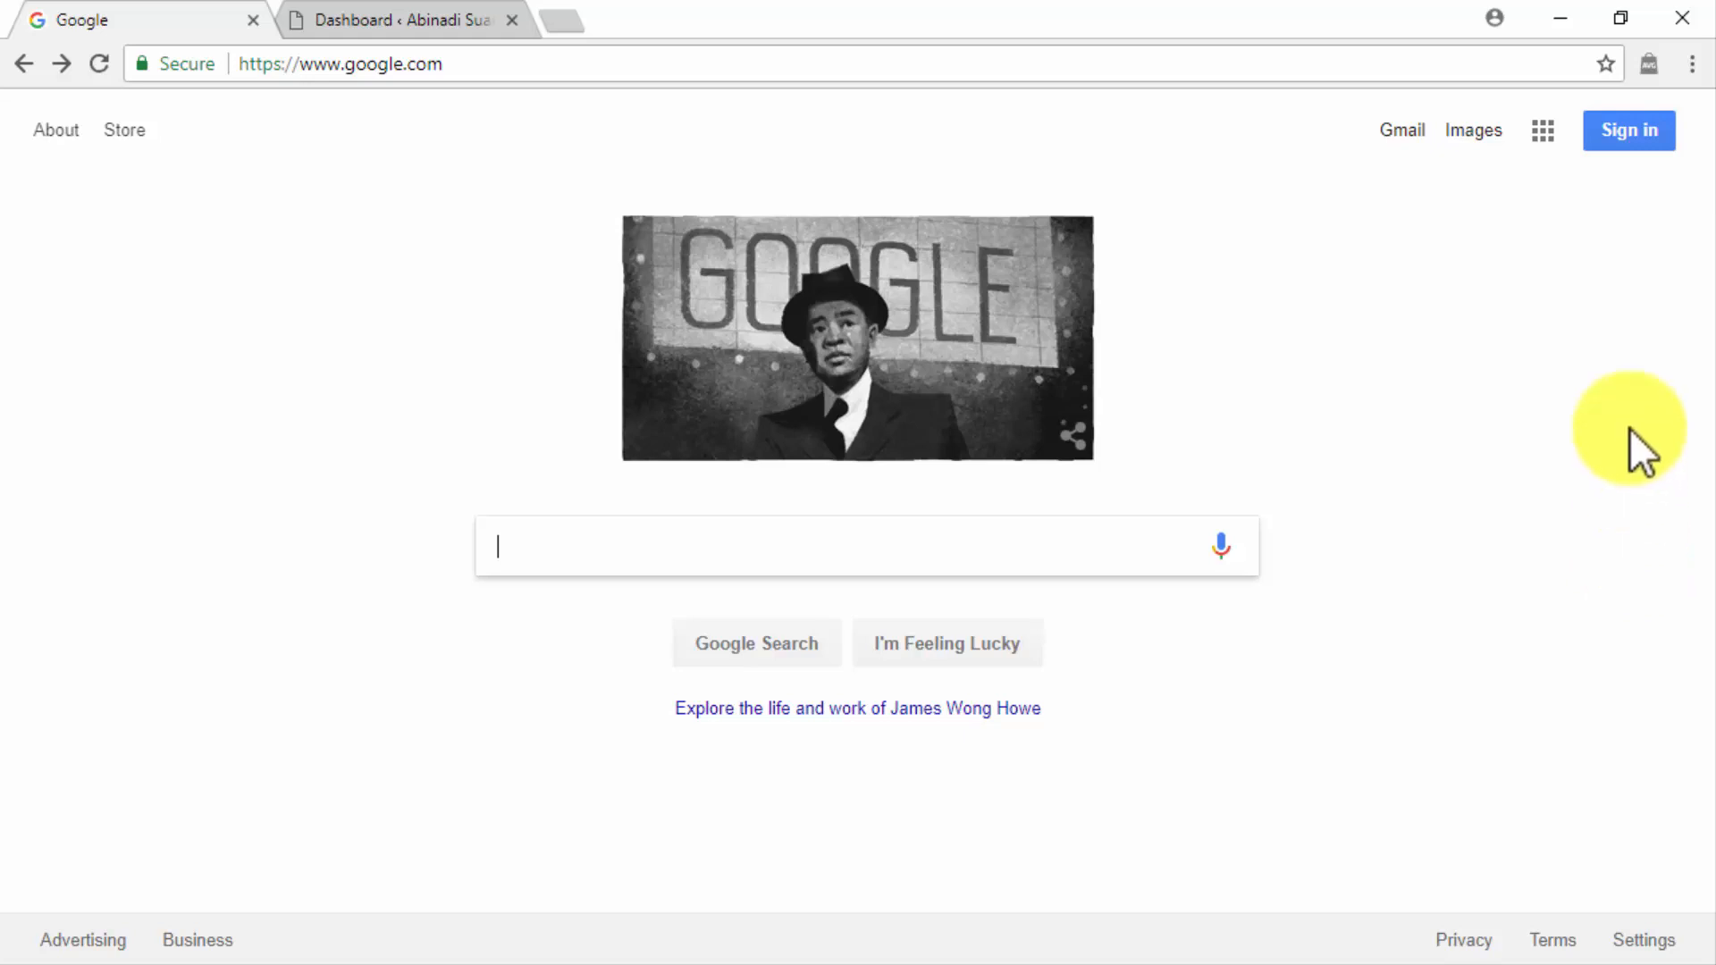
Sign in to the existing Google account with its e-mail address and account password.
click(1620, 138)
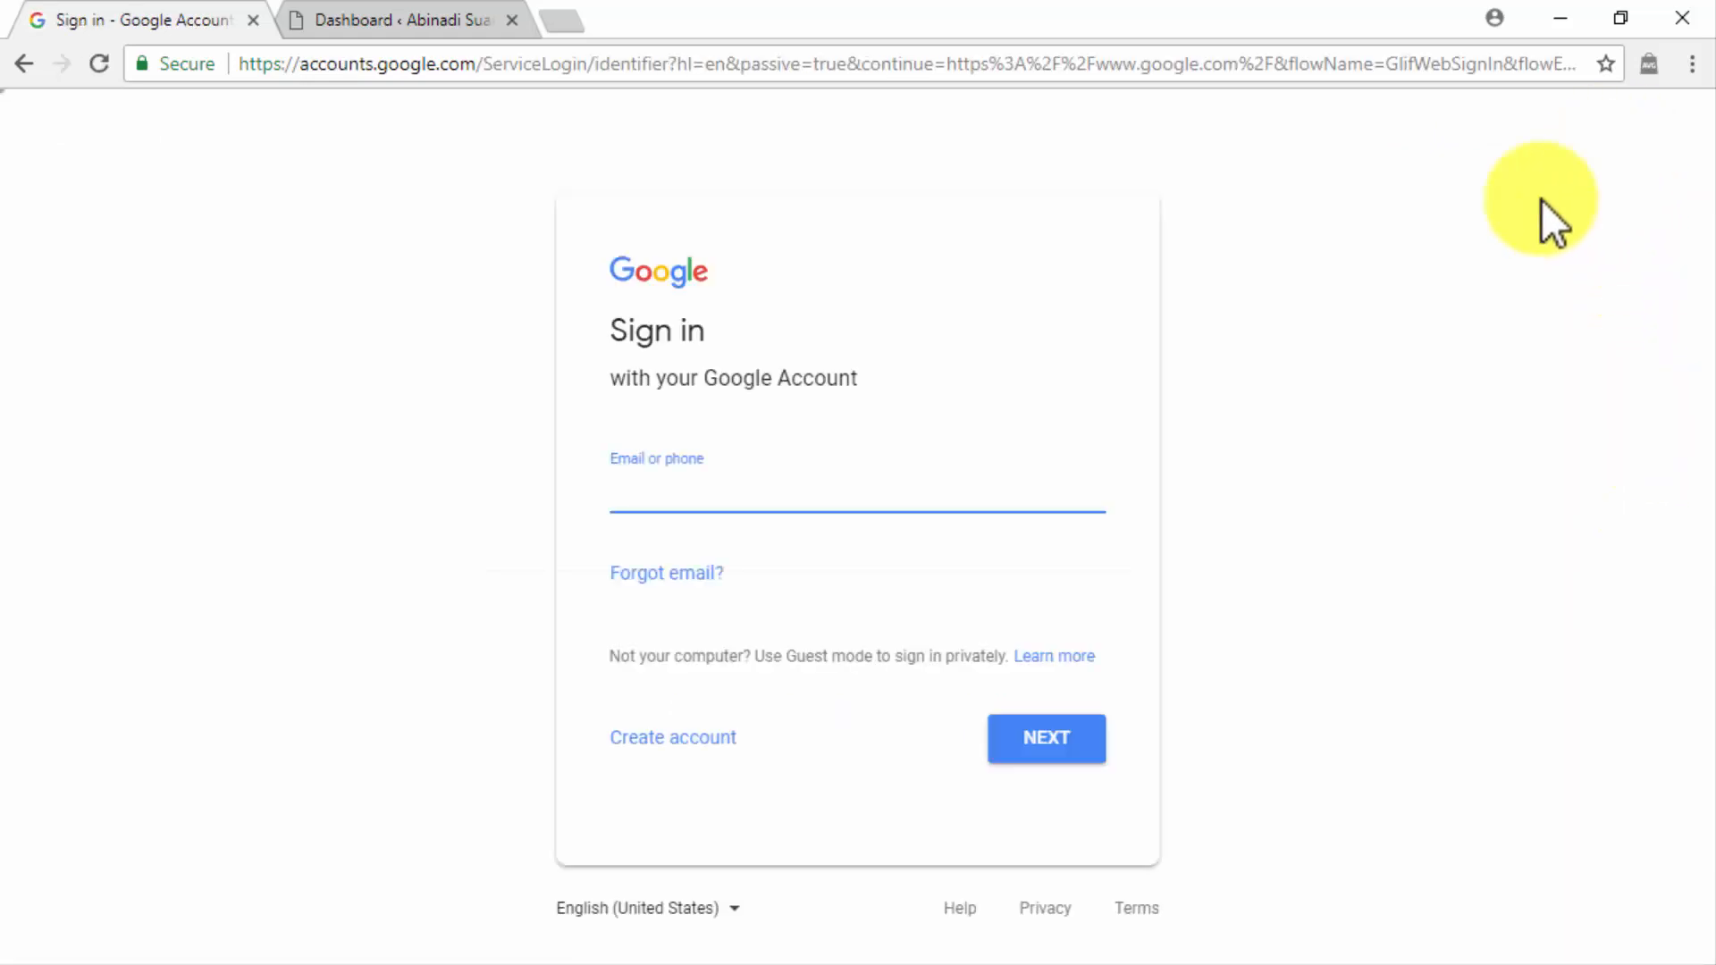
click(722, 747)
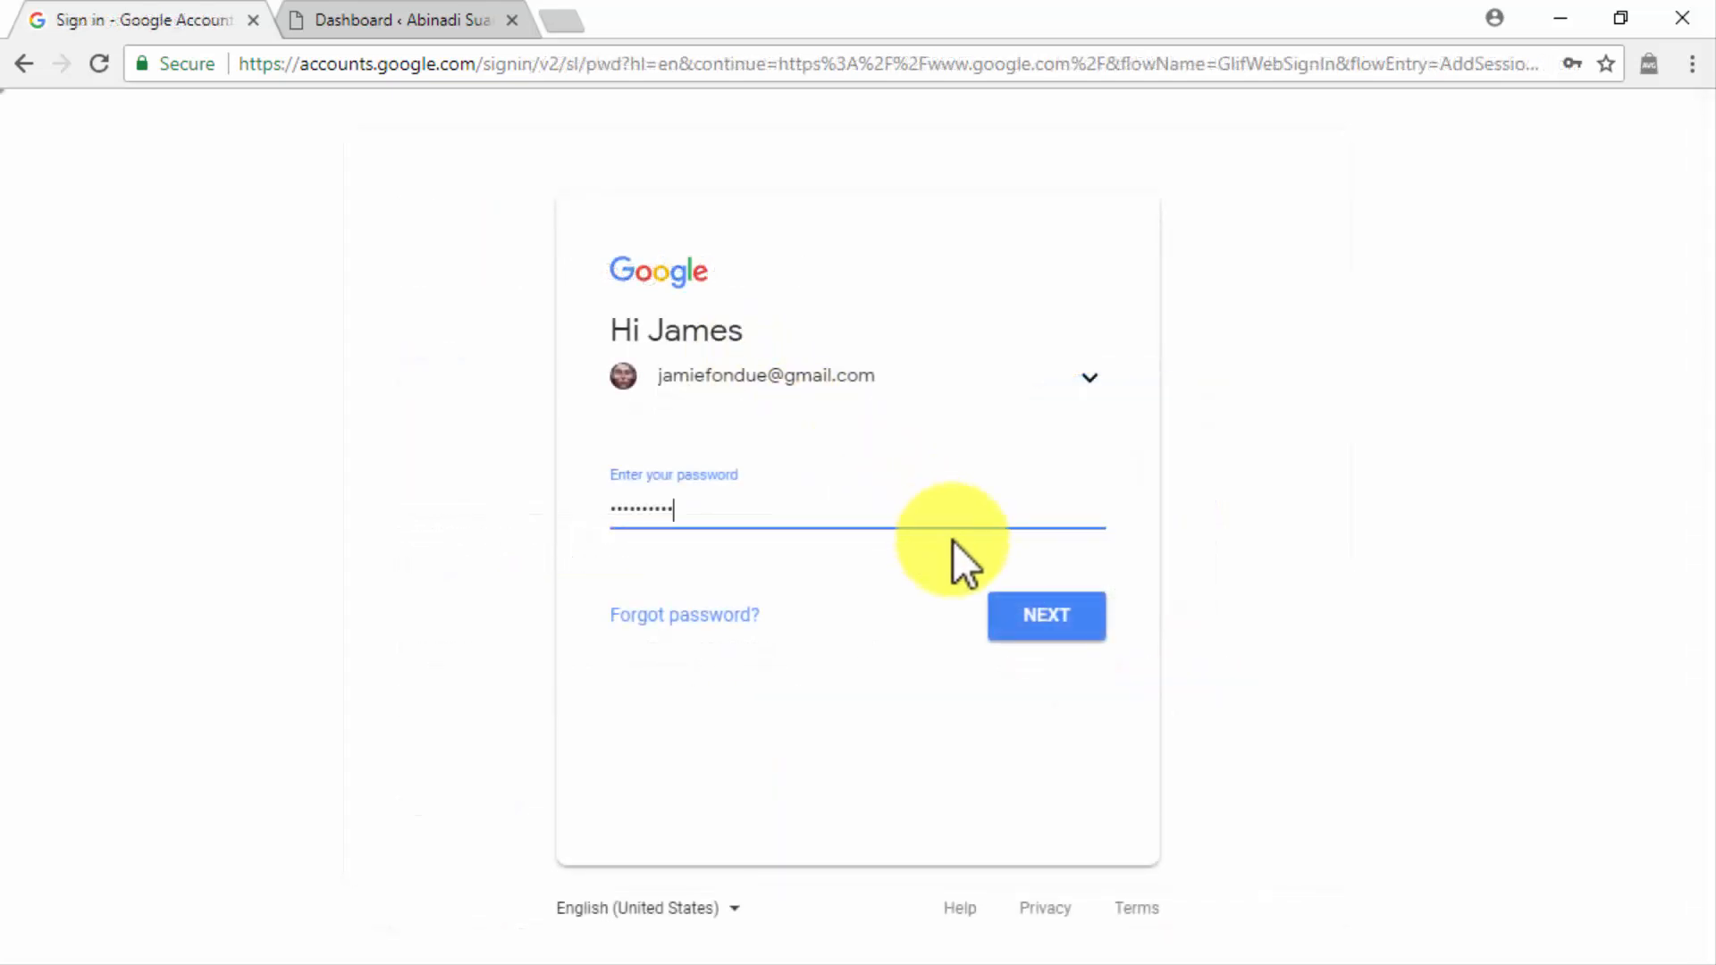
click(1021, 613)
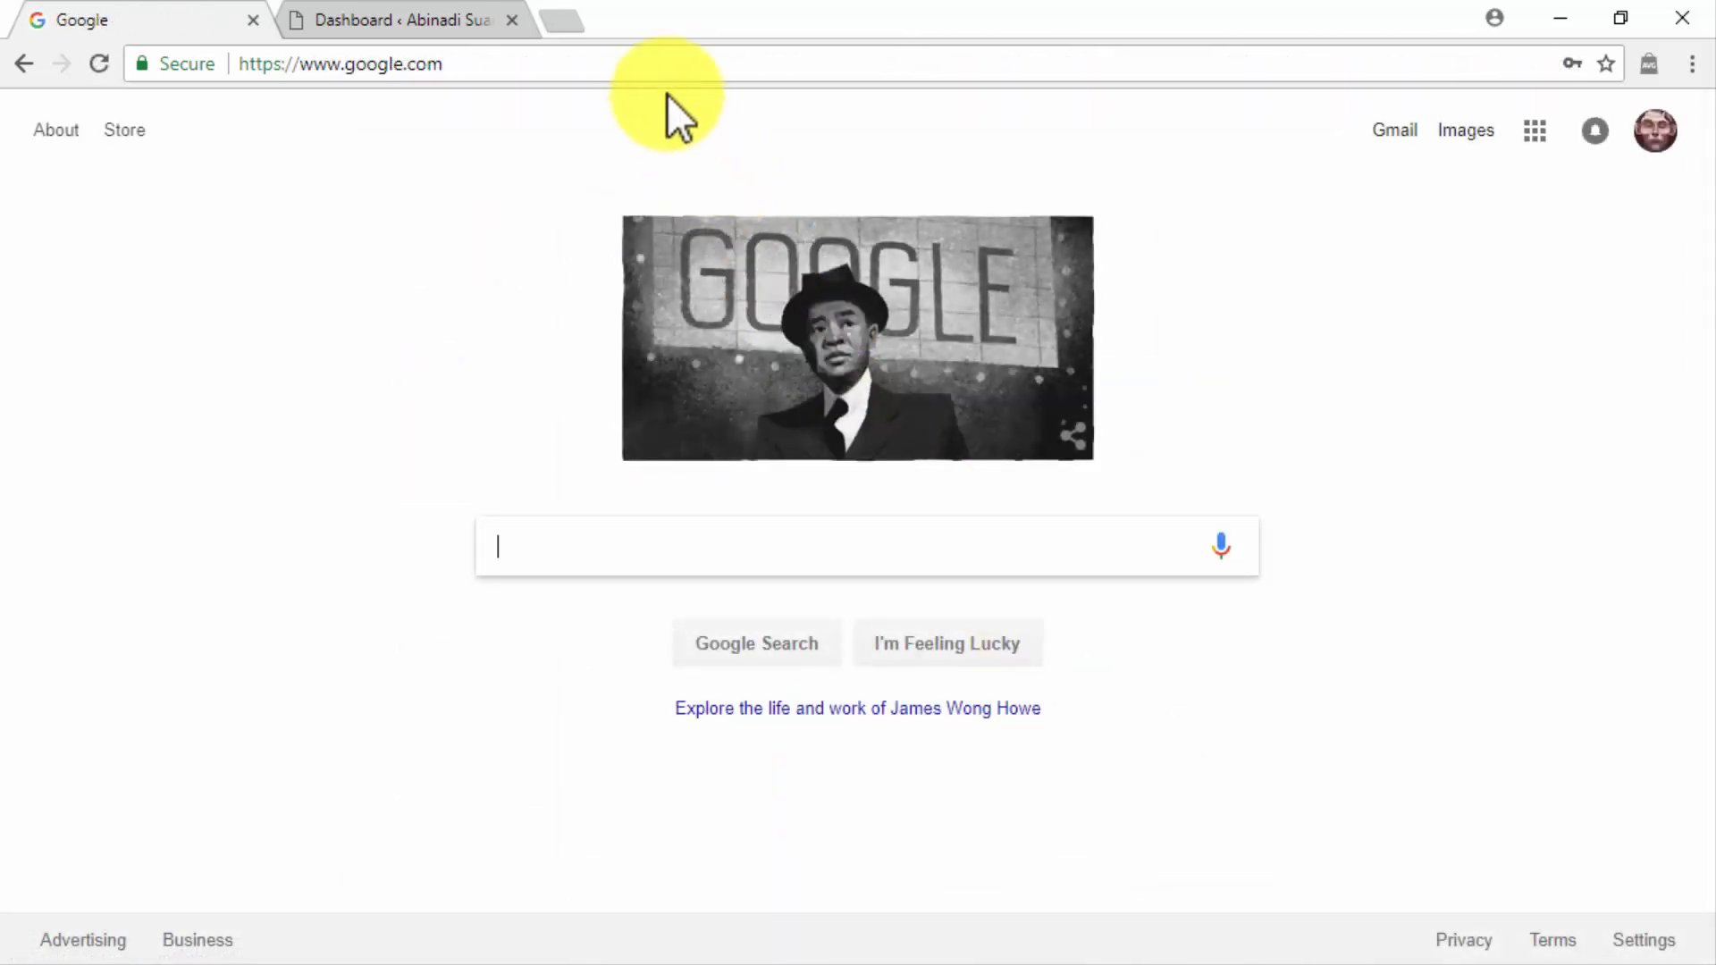
click(657, 68)
text(https://www.google.com/adsense/)
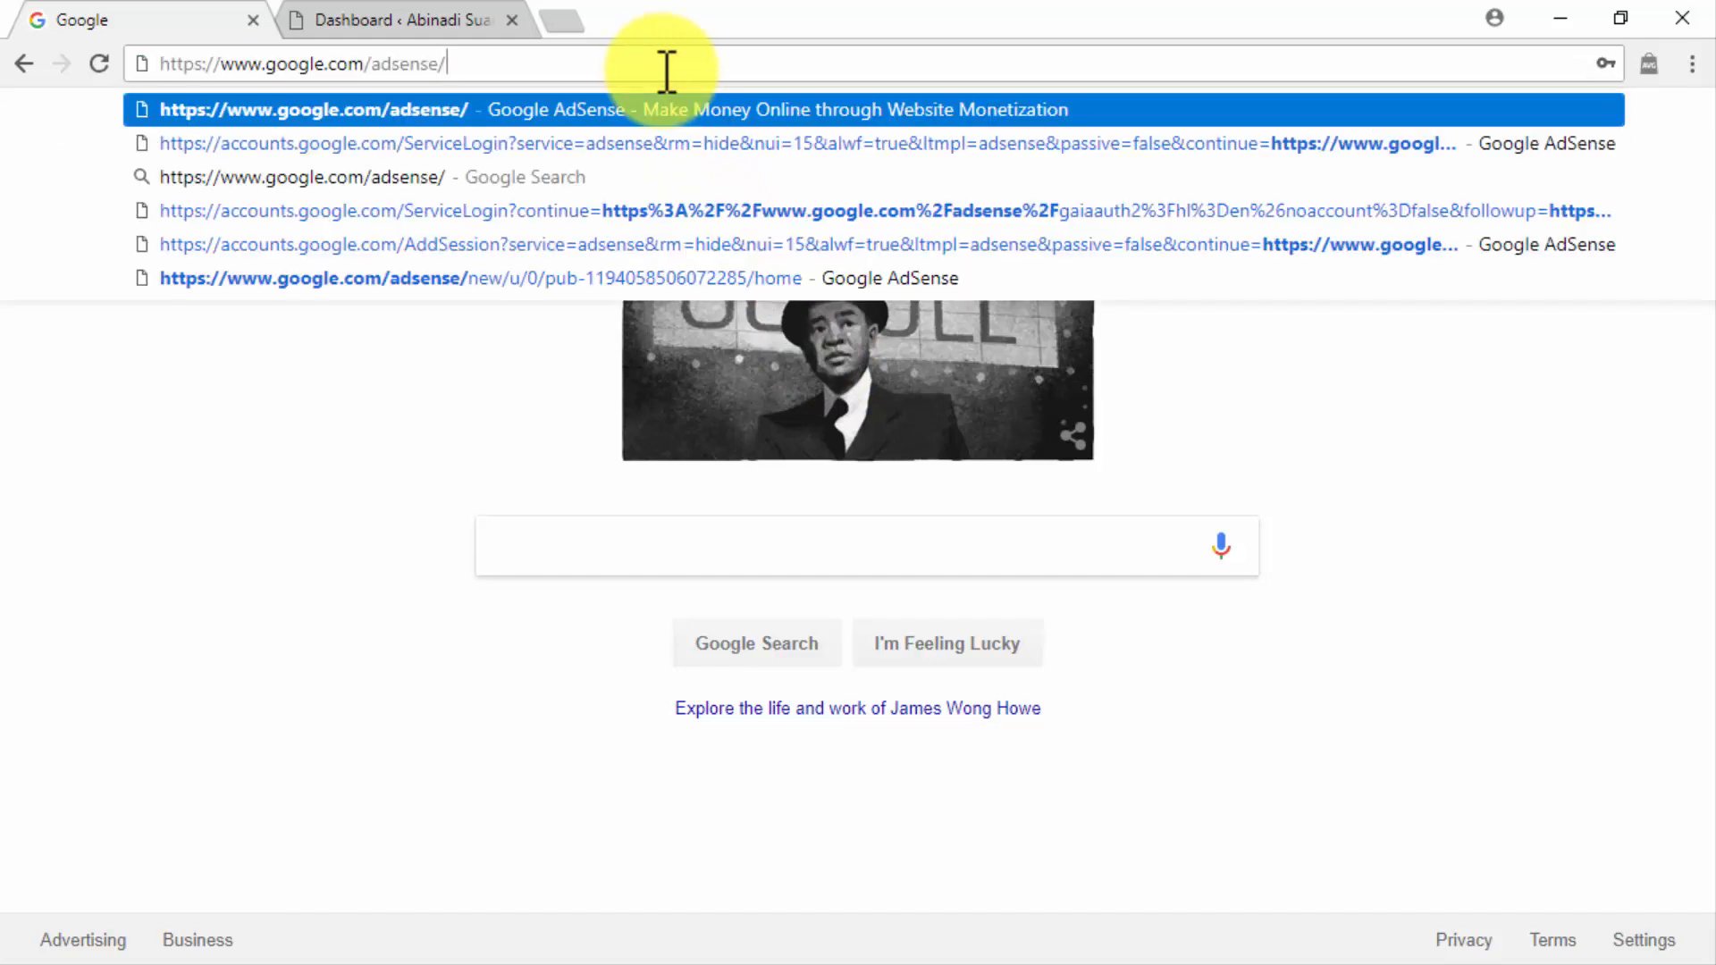
key(Return)
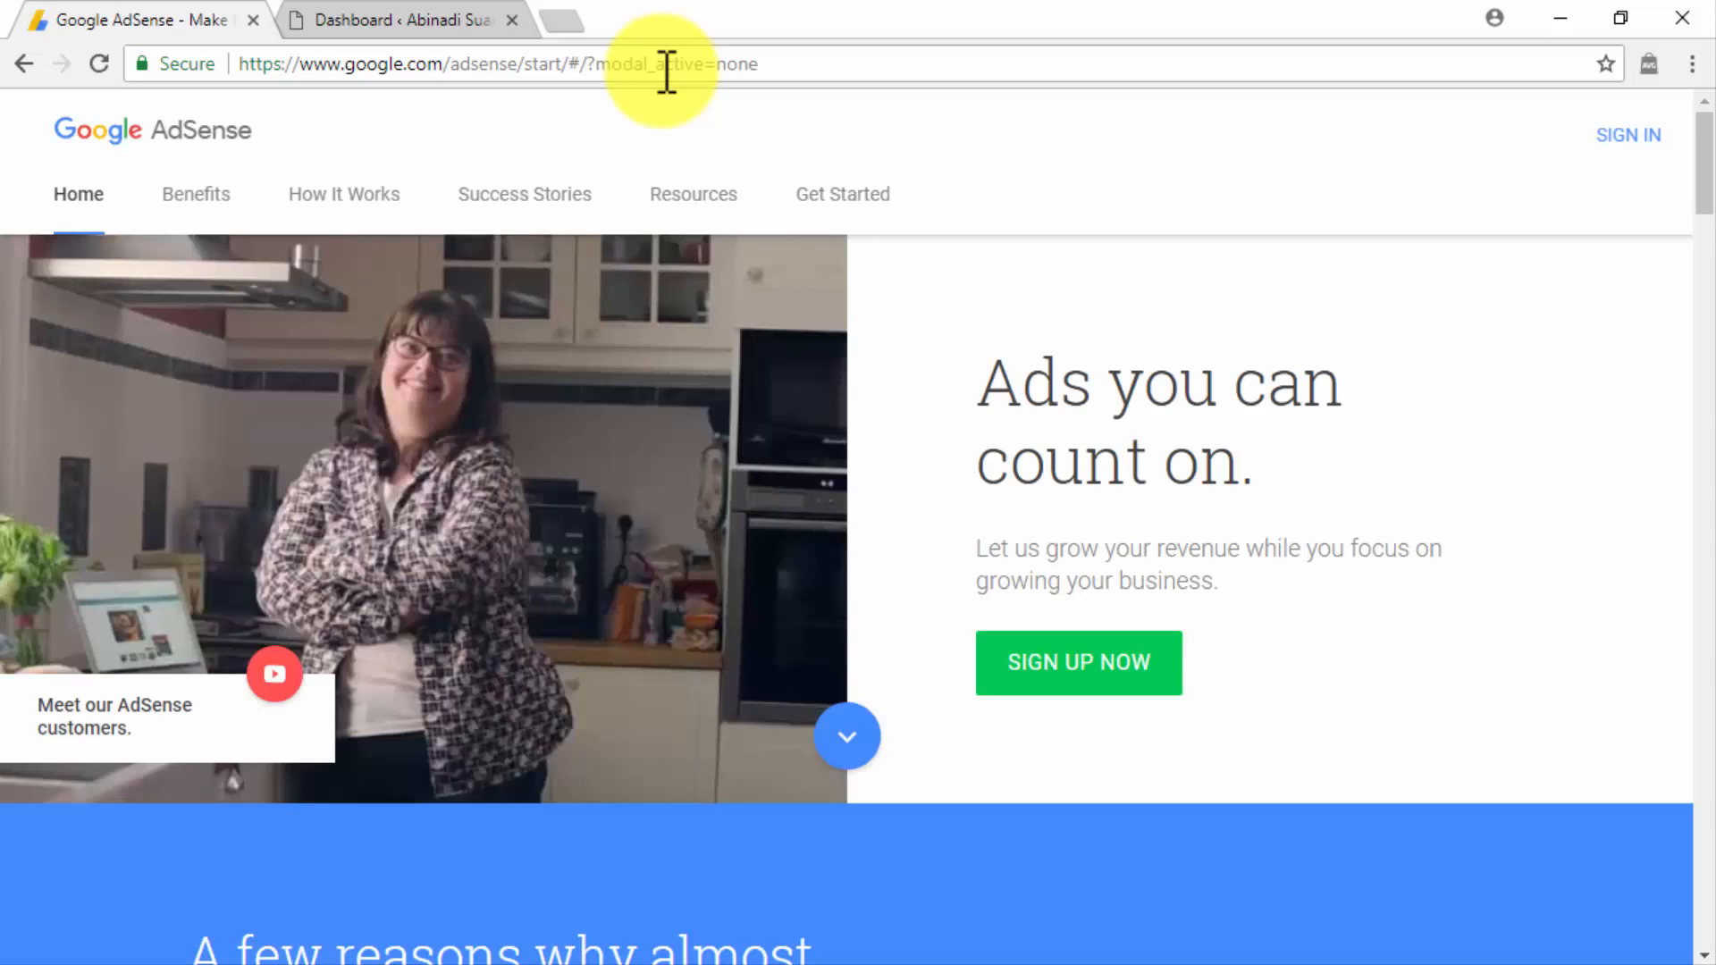
click(1066, 657)
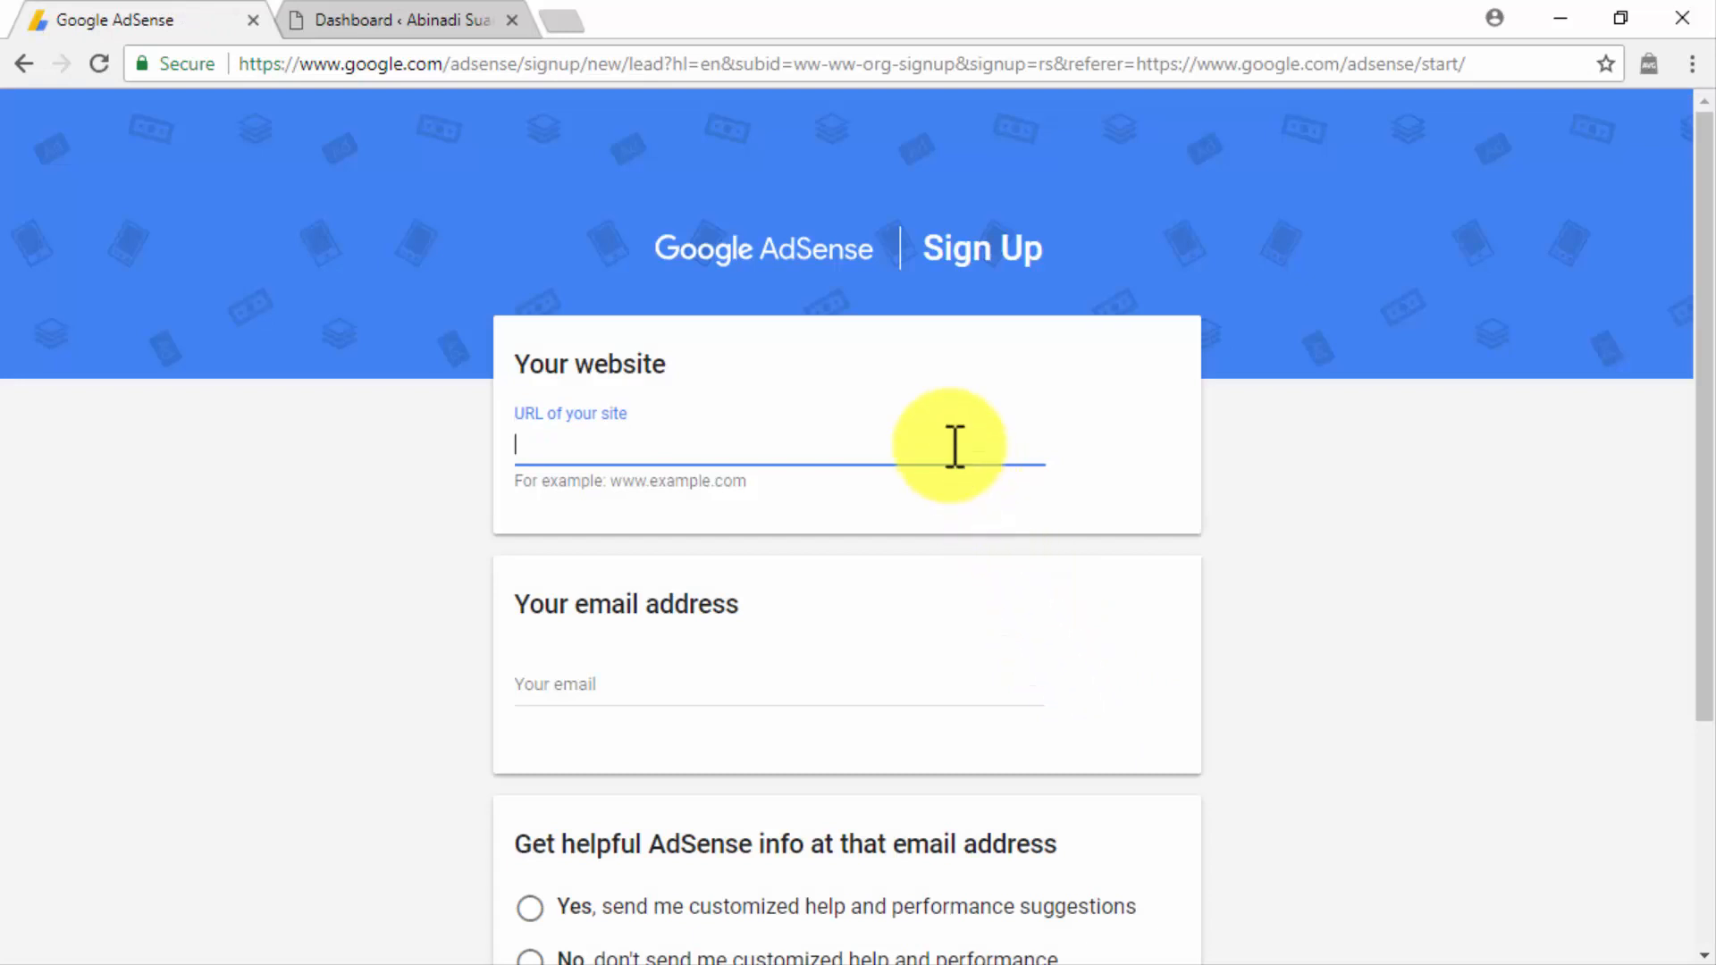
Submit the sign-up form with site URL diabetescaremadeeasy.com, the account's e-mail address and Yes to customized help and performance suggestions.
text(diabetescaremadeeasy.com)
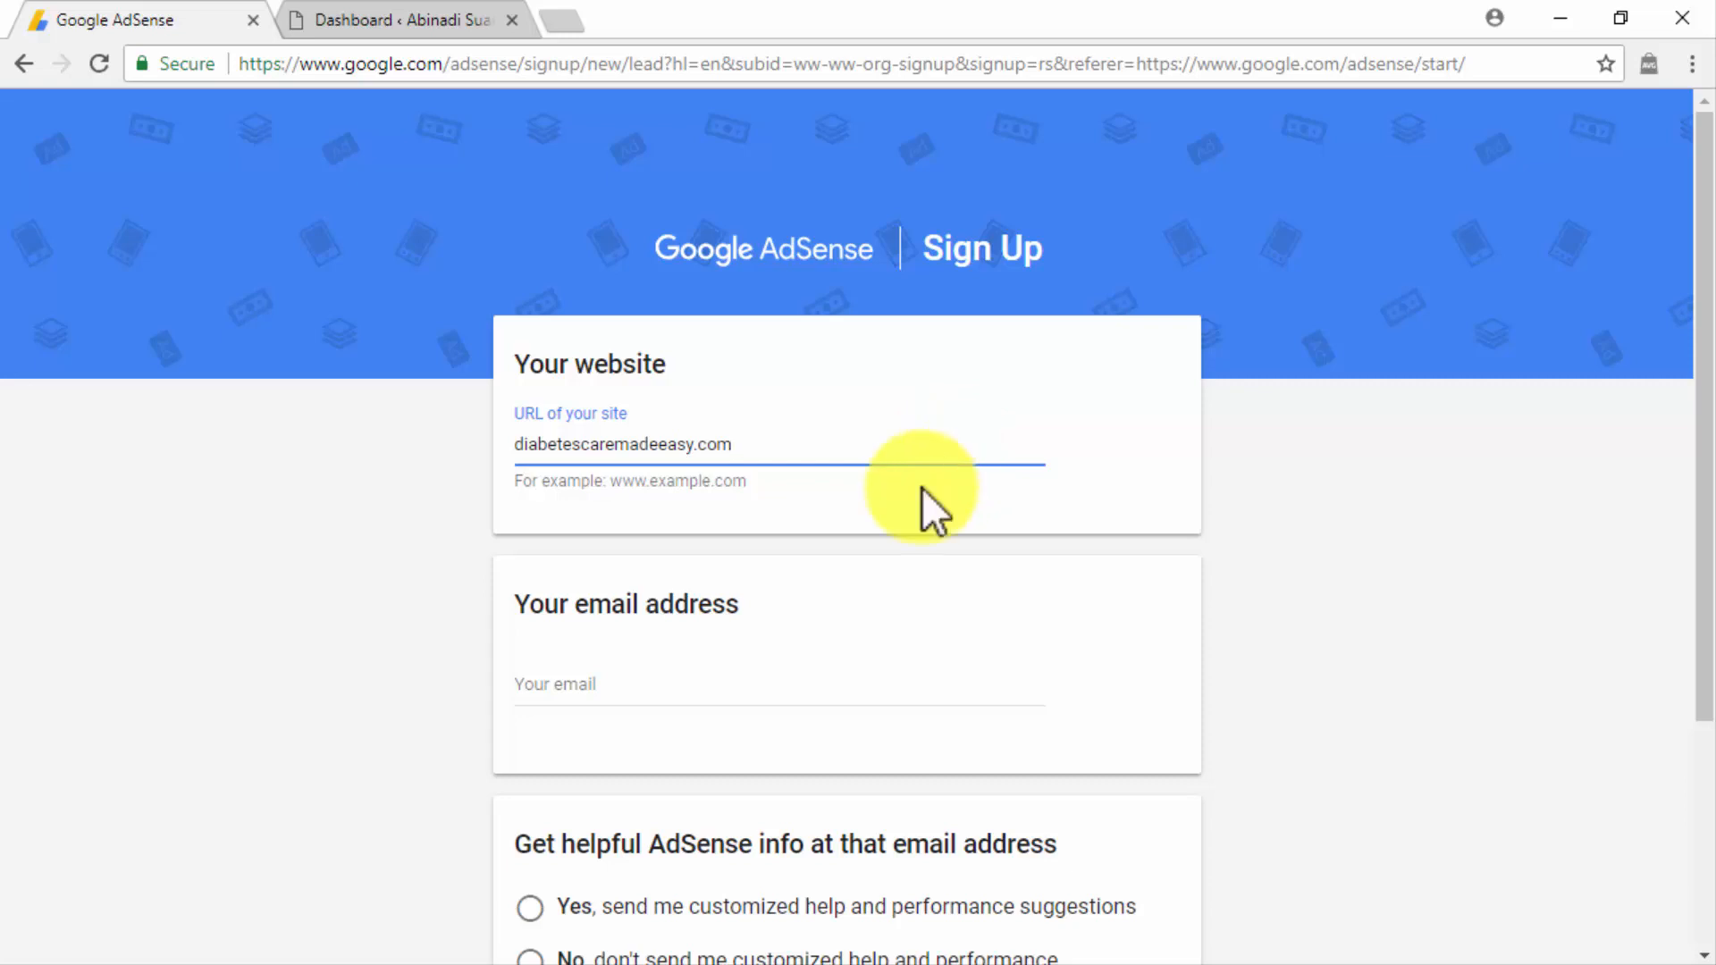
click(759, 694)
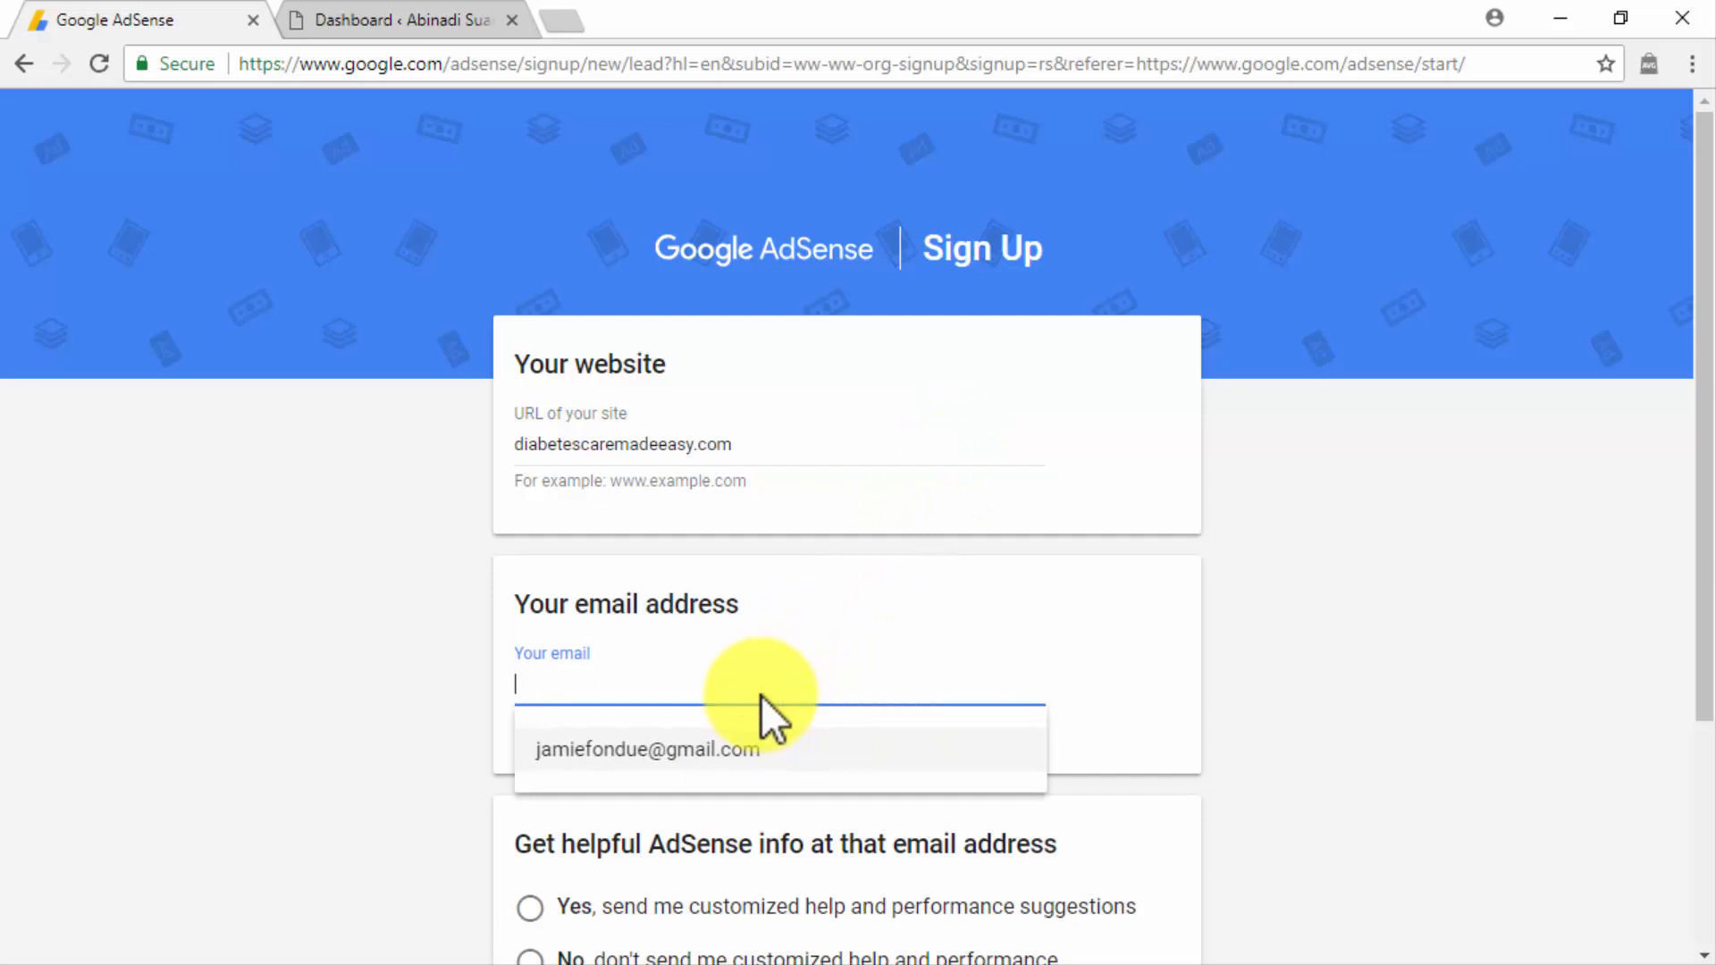
click(728, 753)
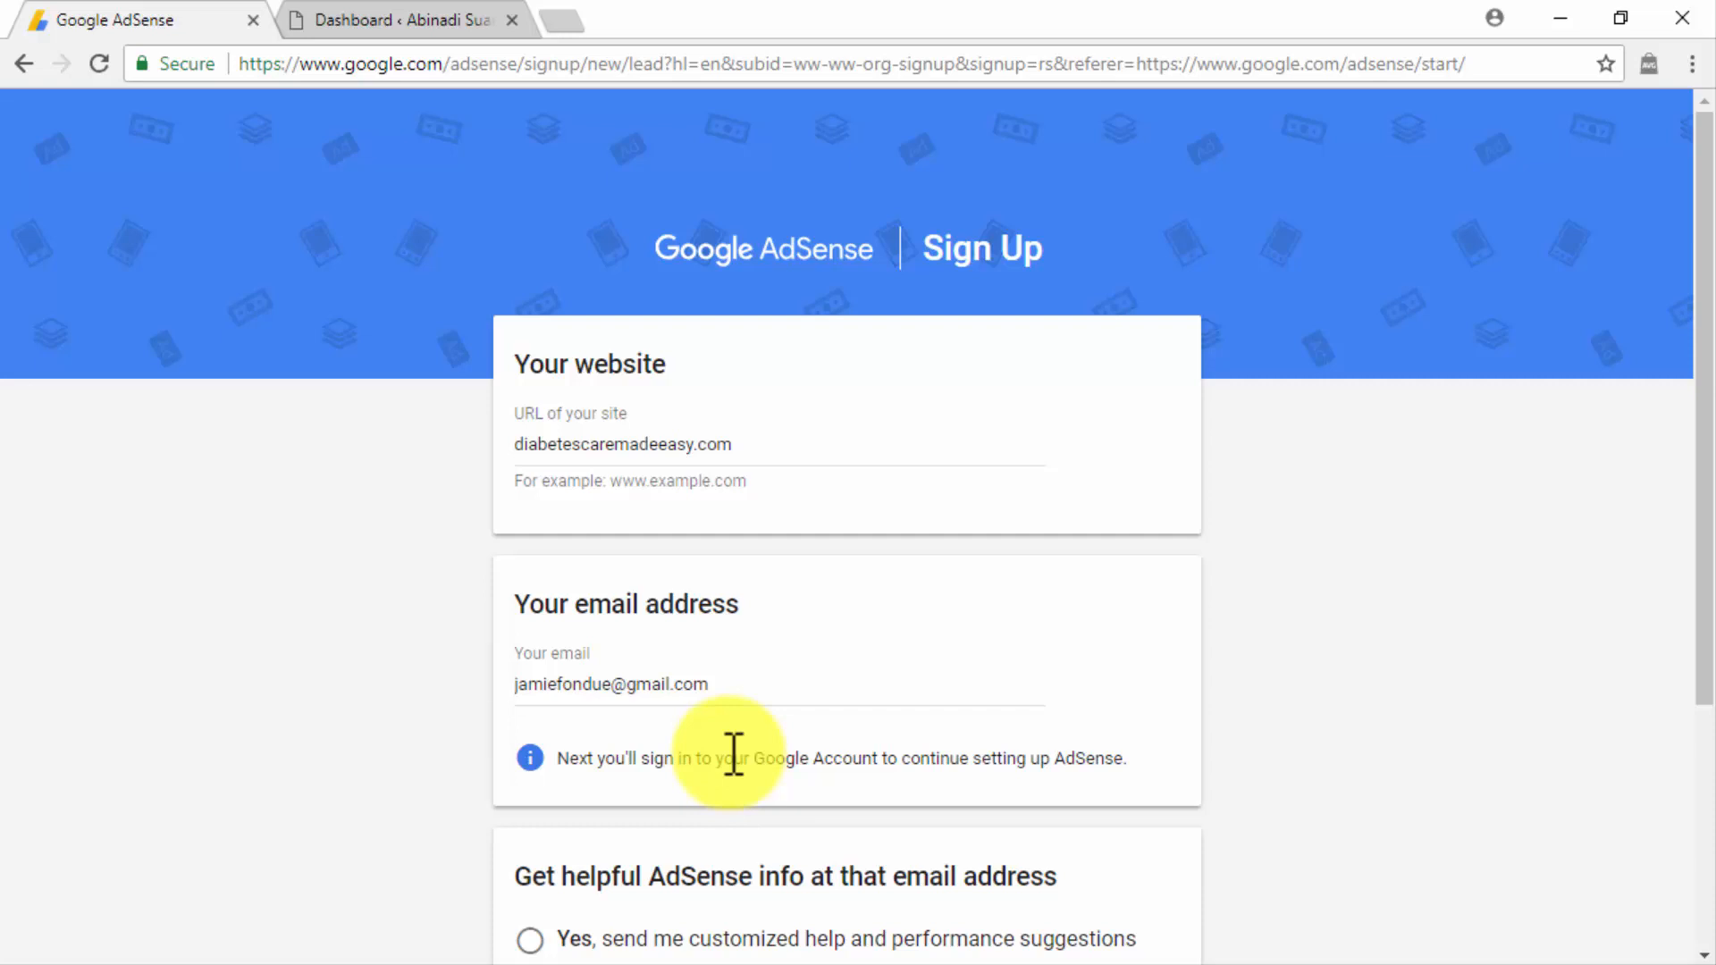
scroll(1210, 753, down, 4)
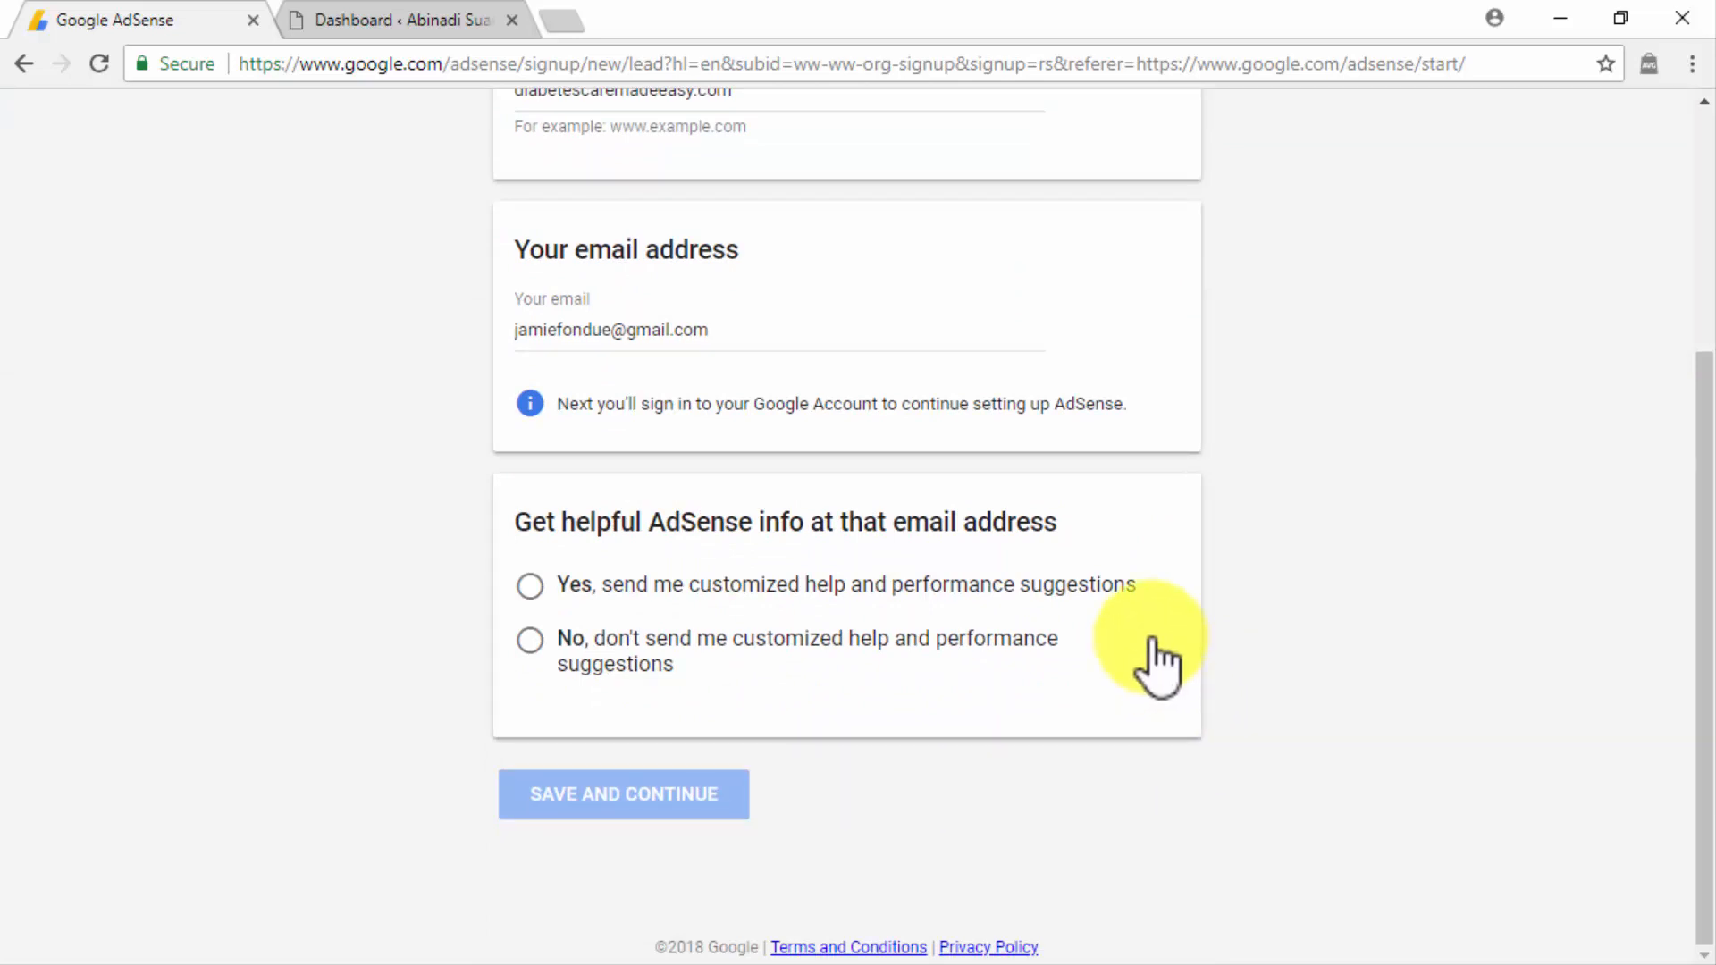
click(1121, 595)
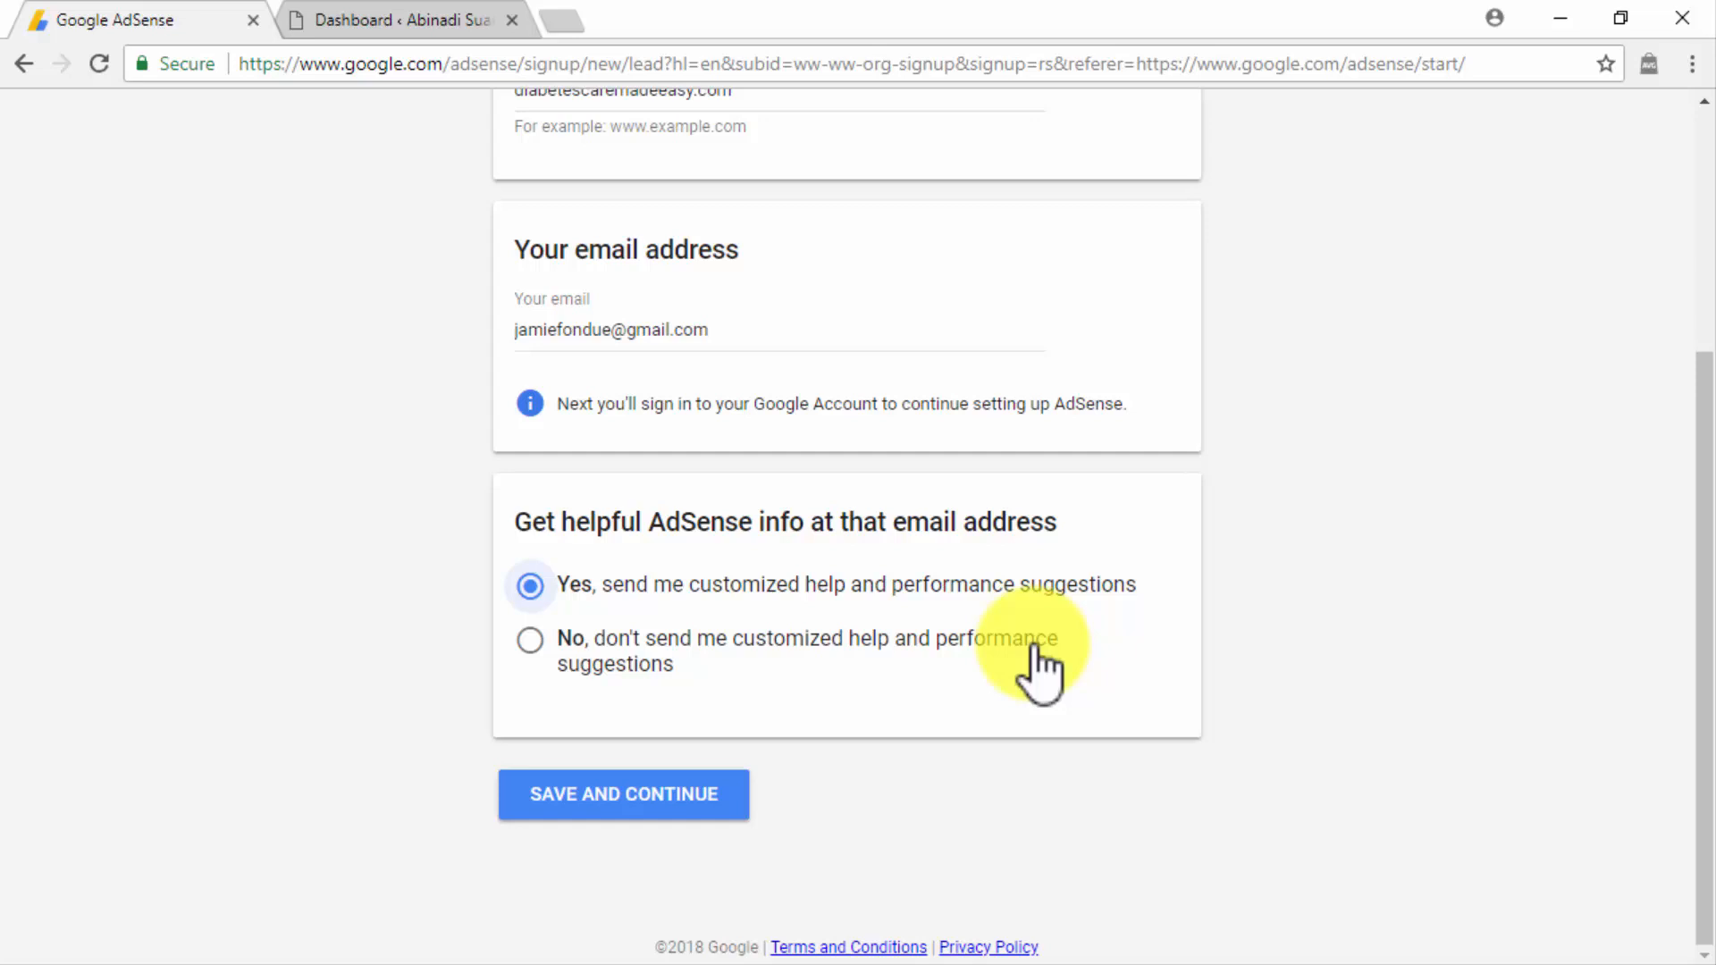
click(724, 809)
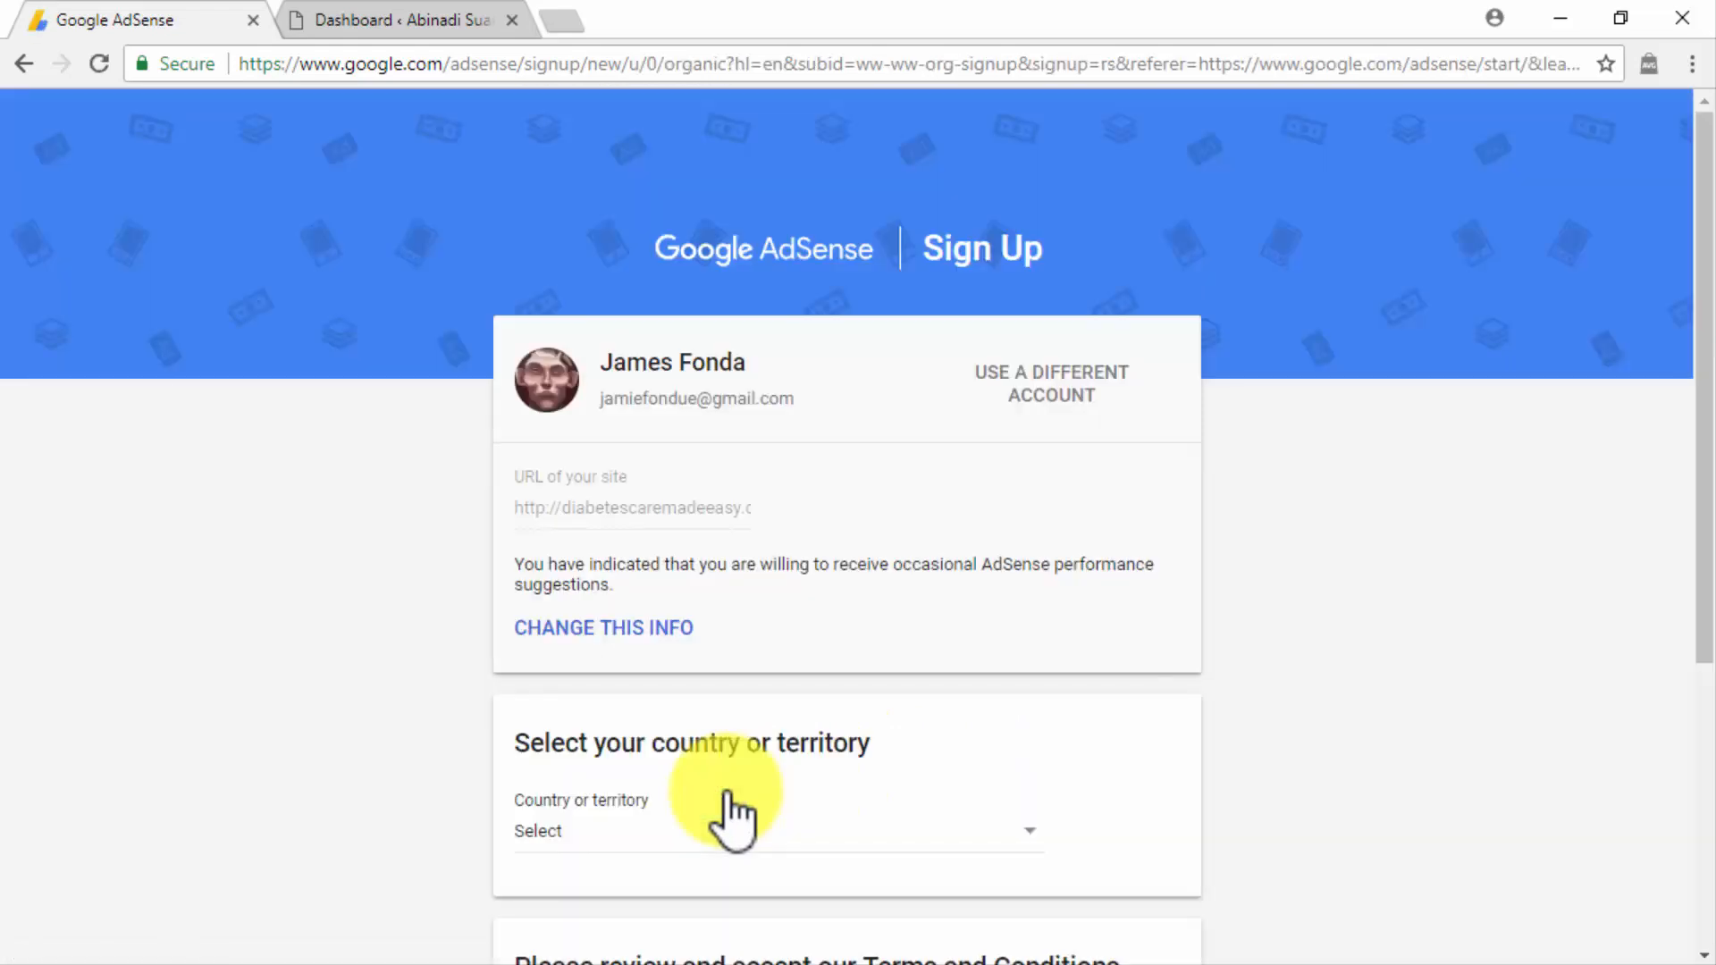
Set the country or territory of the AdSense account to United States.
click(733, 813)
scroll(984, 670, down, 20)
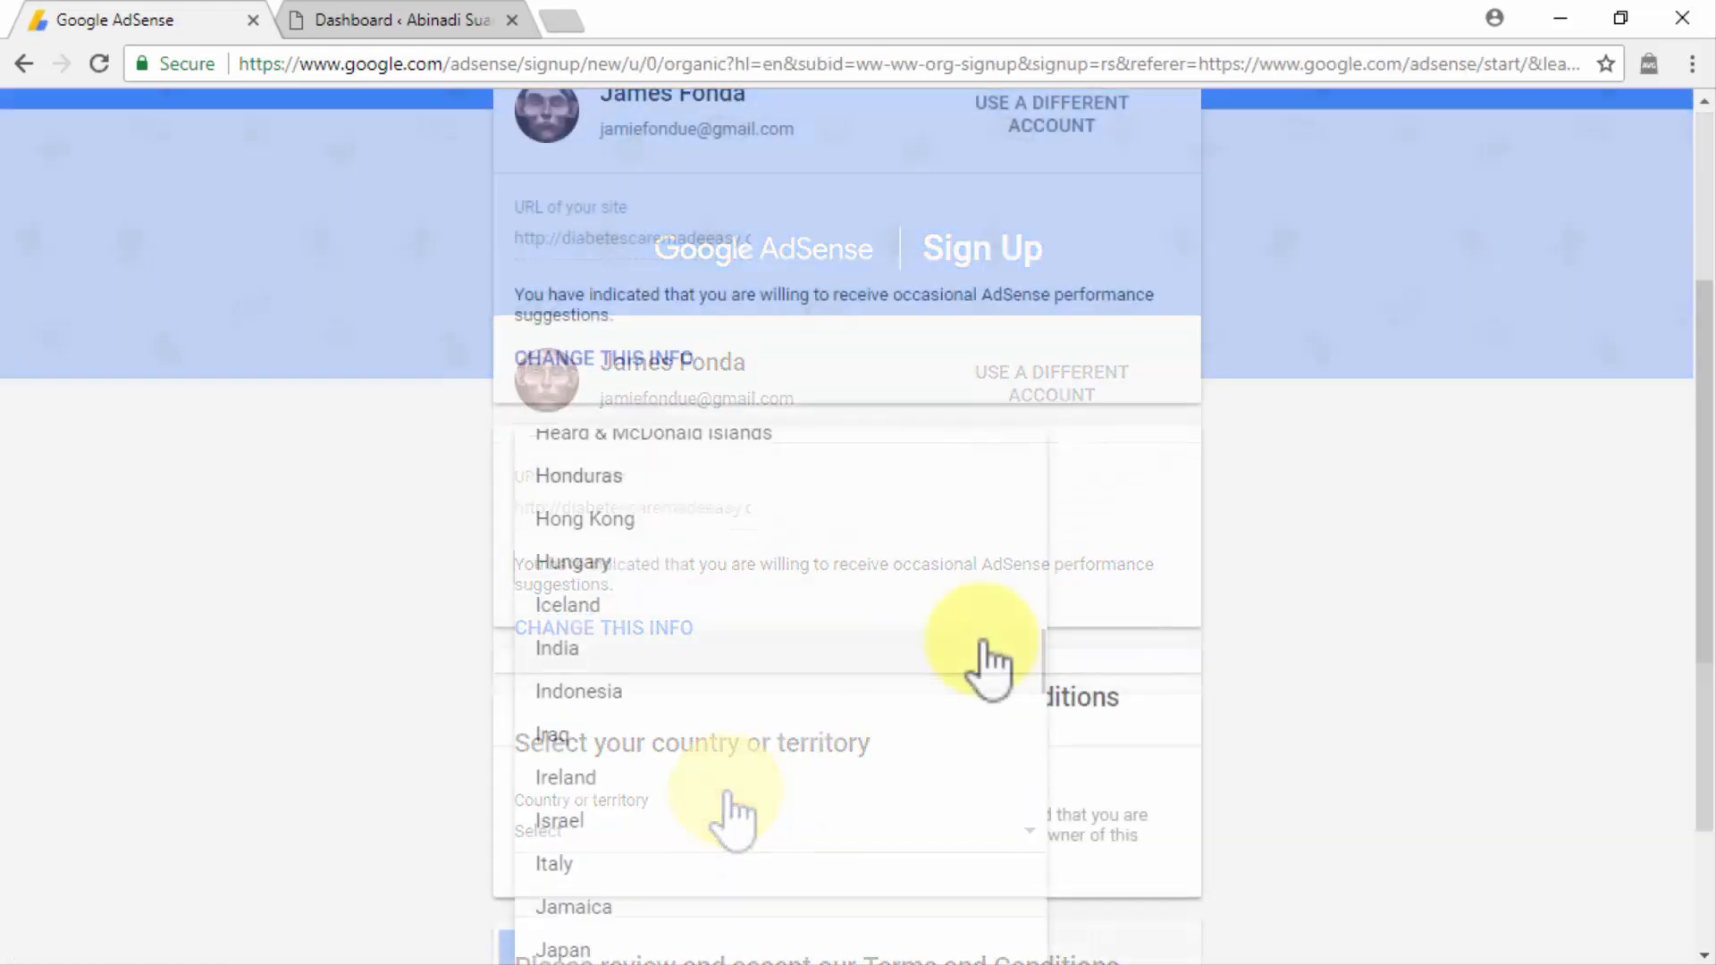
scroll(984, 670, down, 2)
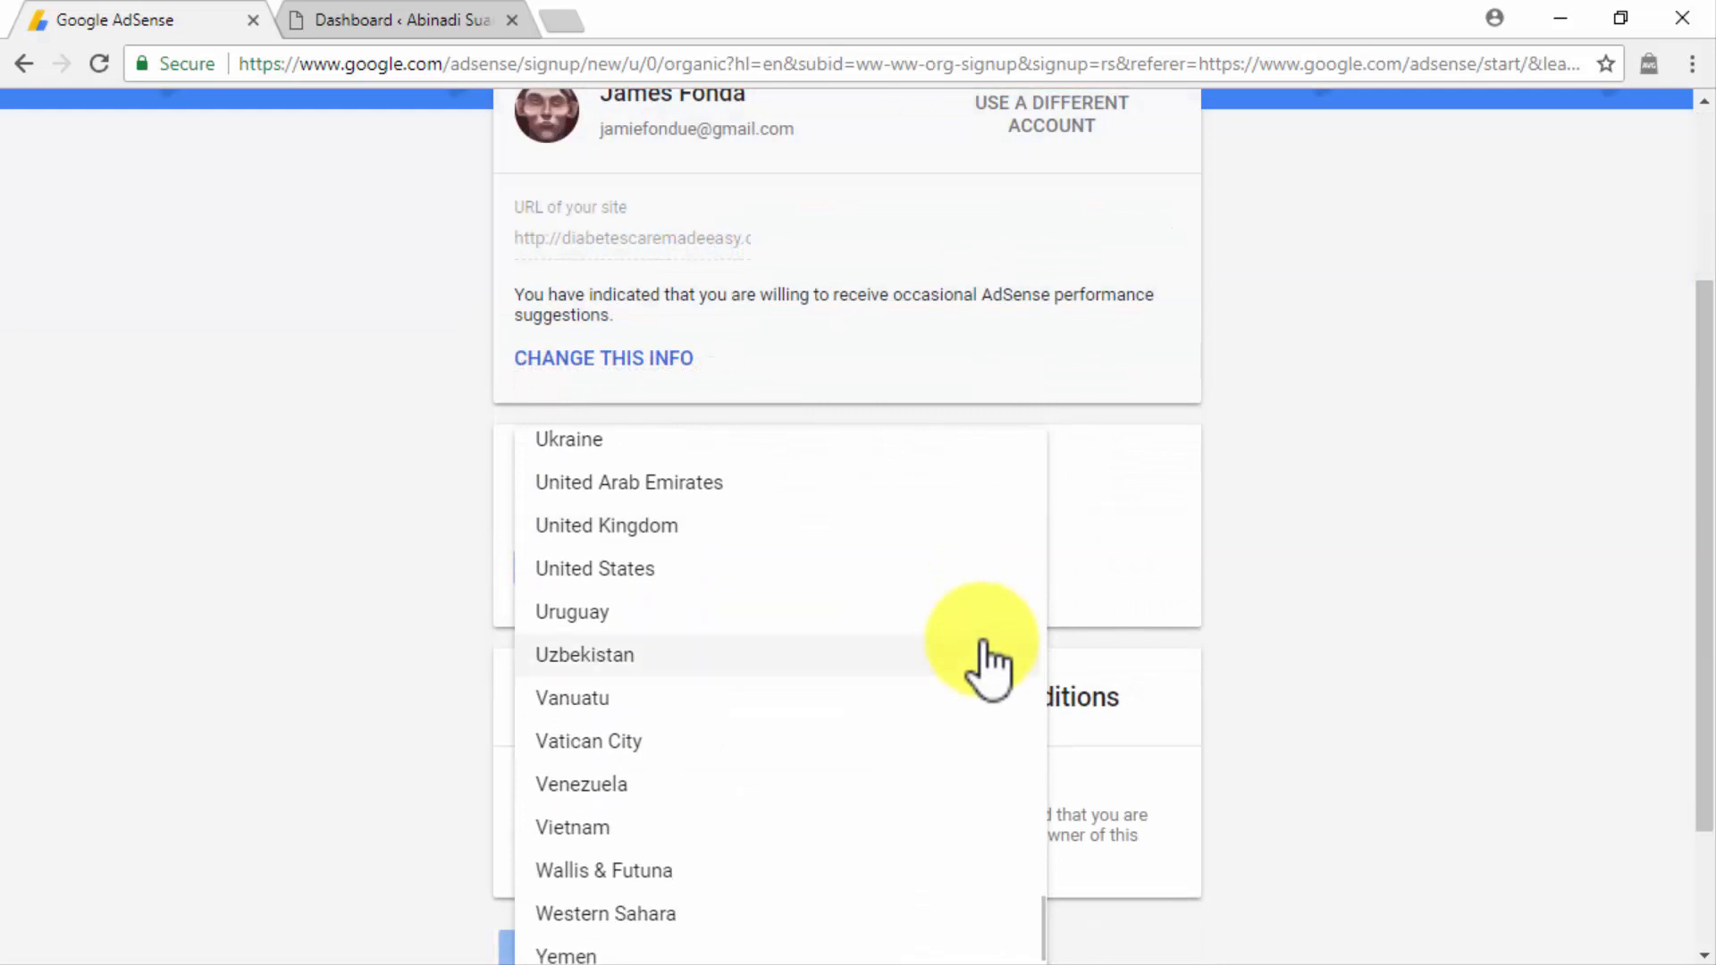
click(980, 586)
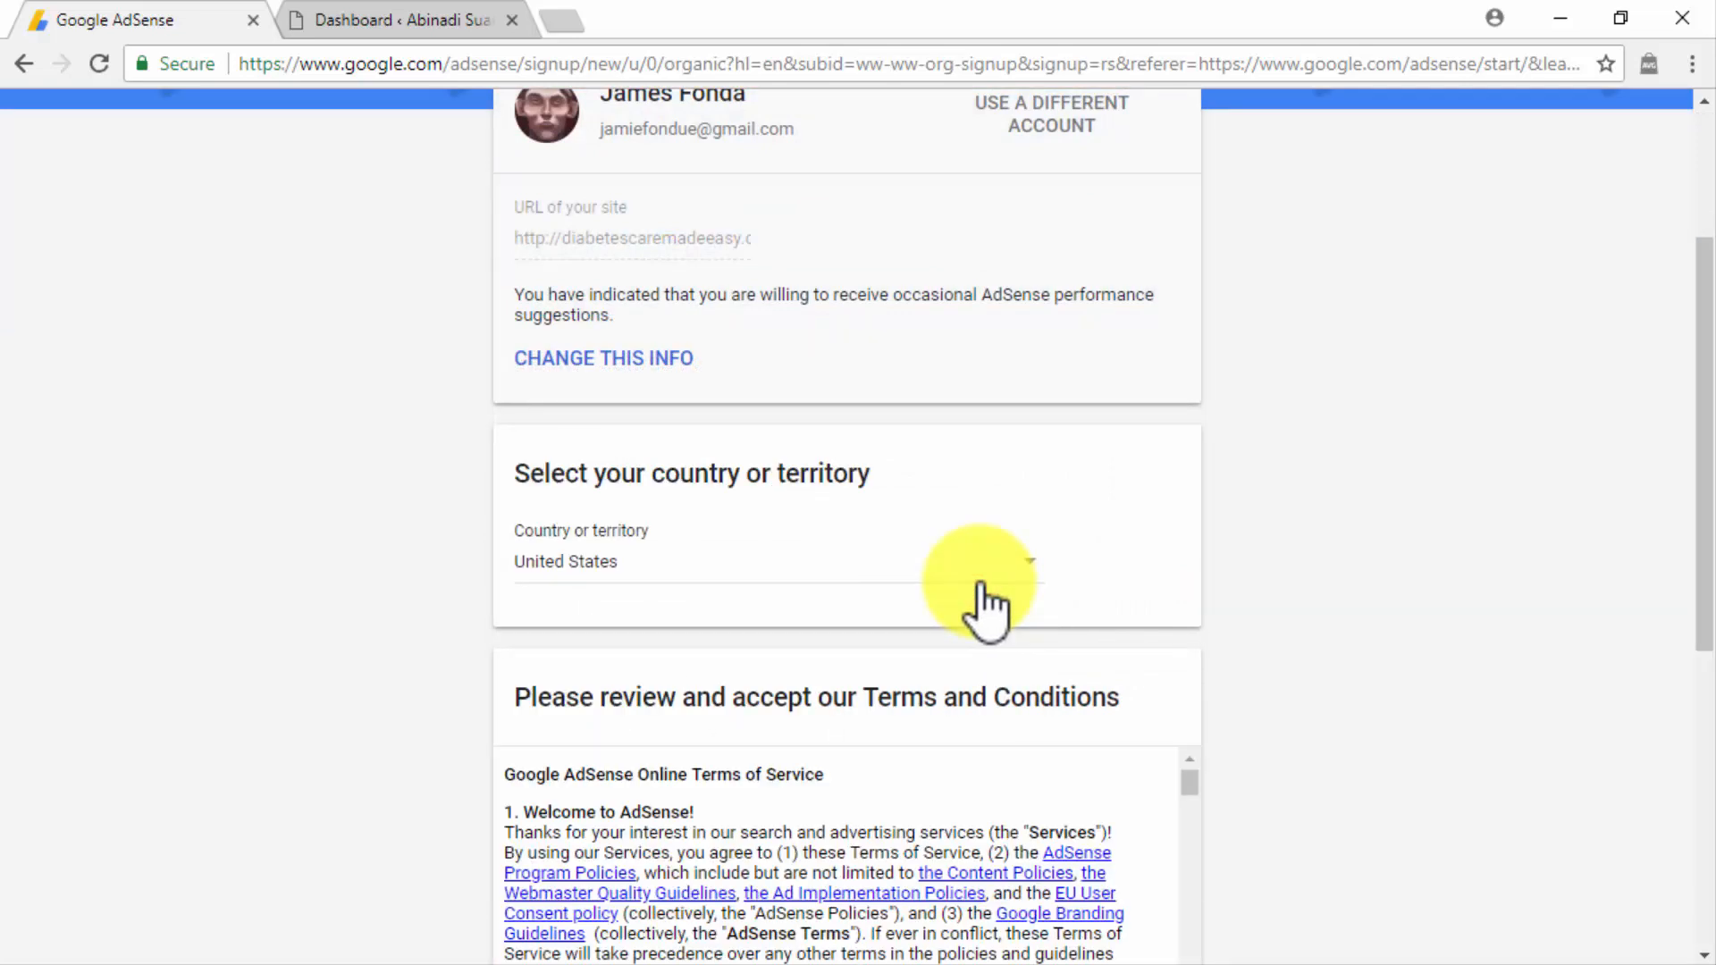
Go through the AdSense Terms of Service to the end, accept the agreement and create the account.
scroll(1267, 710, down, 6)
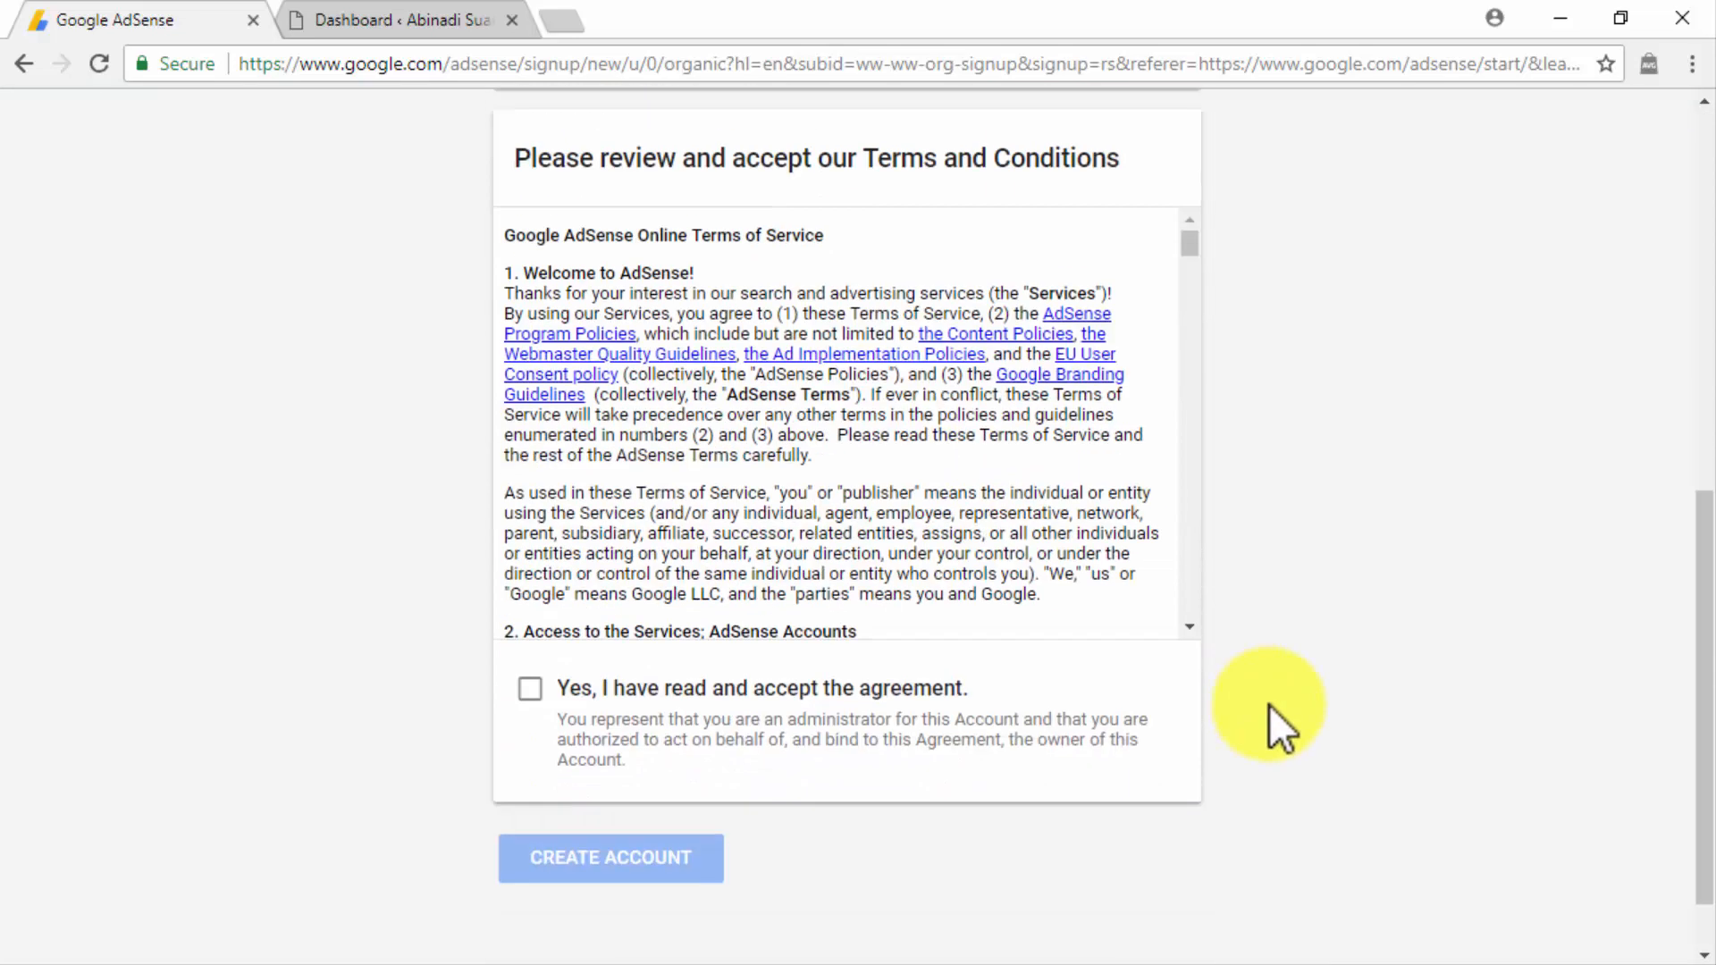
drag(1185, 245, 1194, 620)
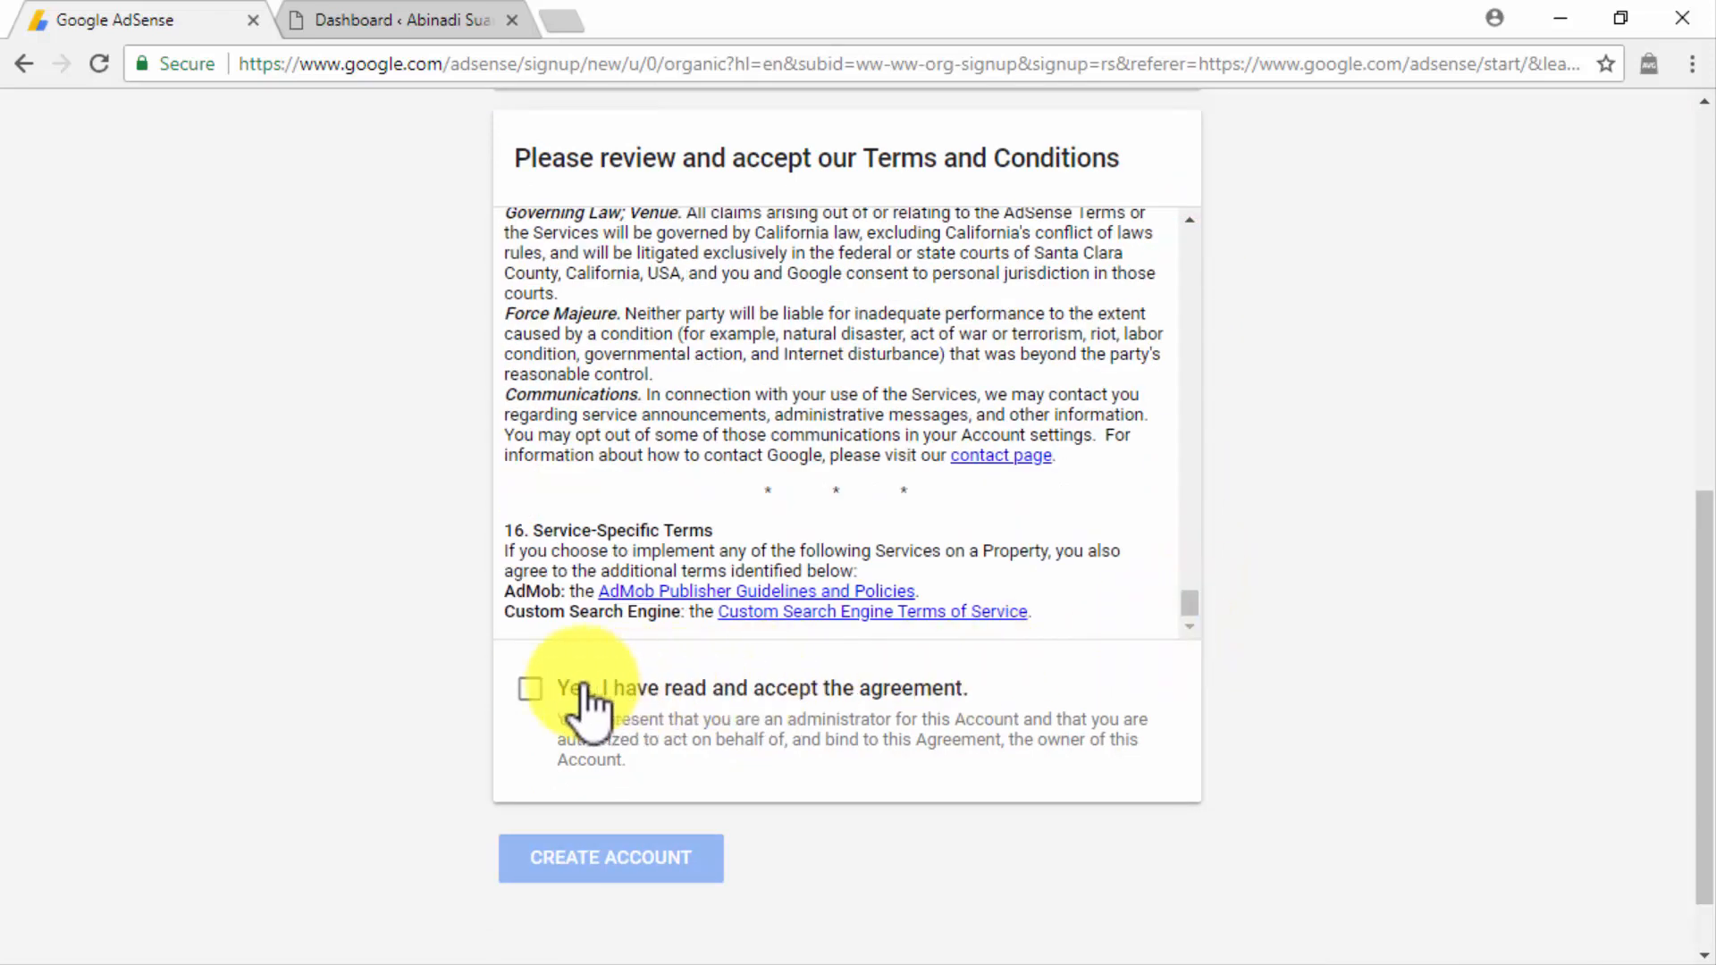
click(530, 688)
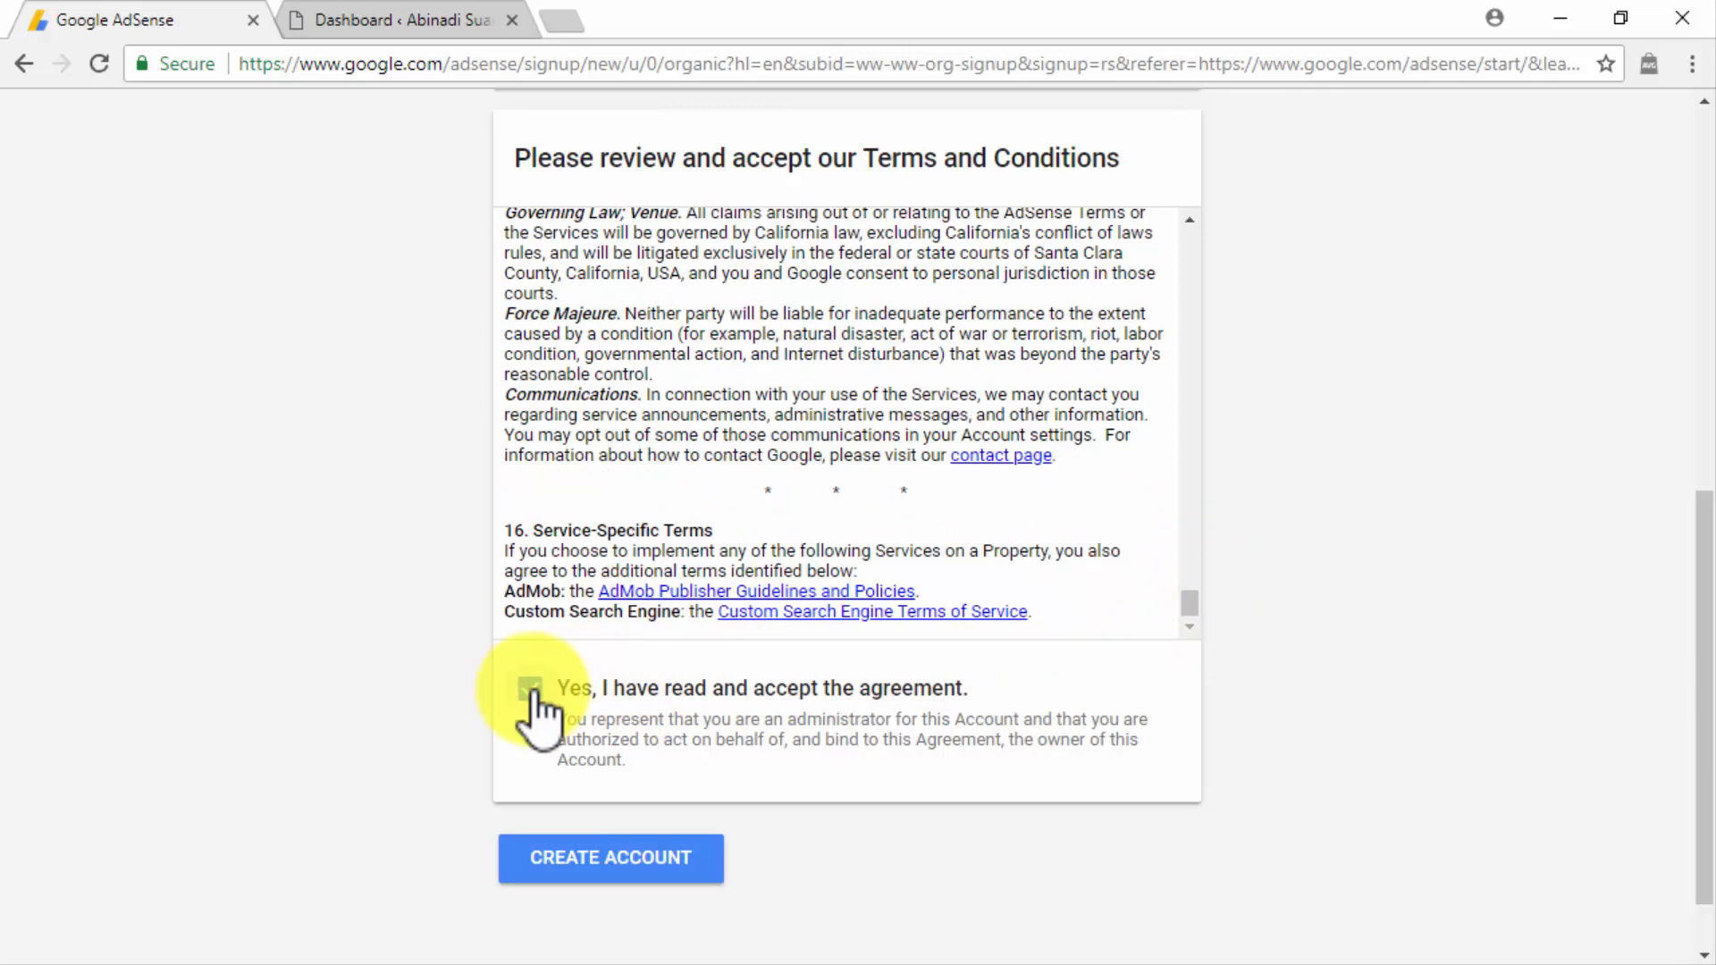
click(685, 858)
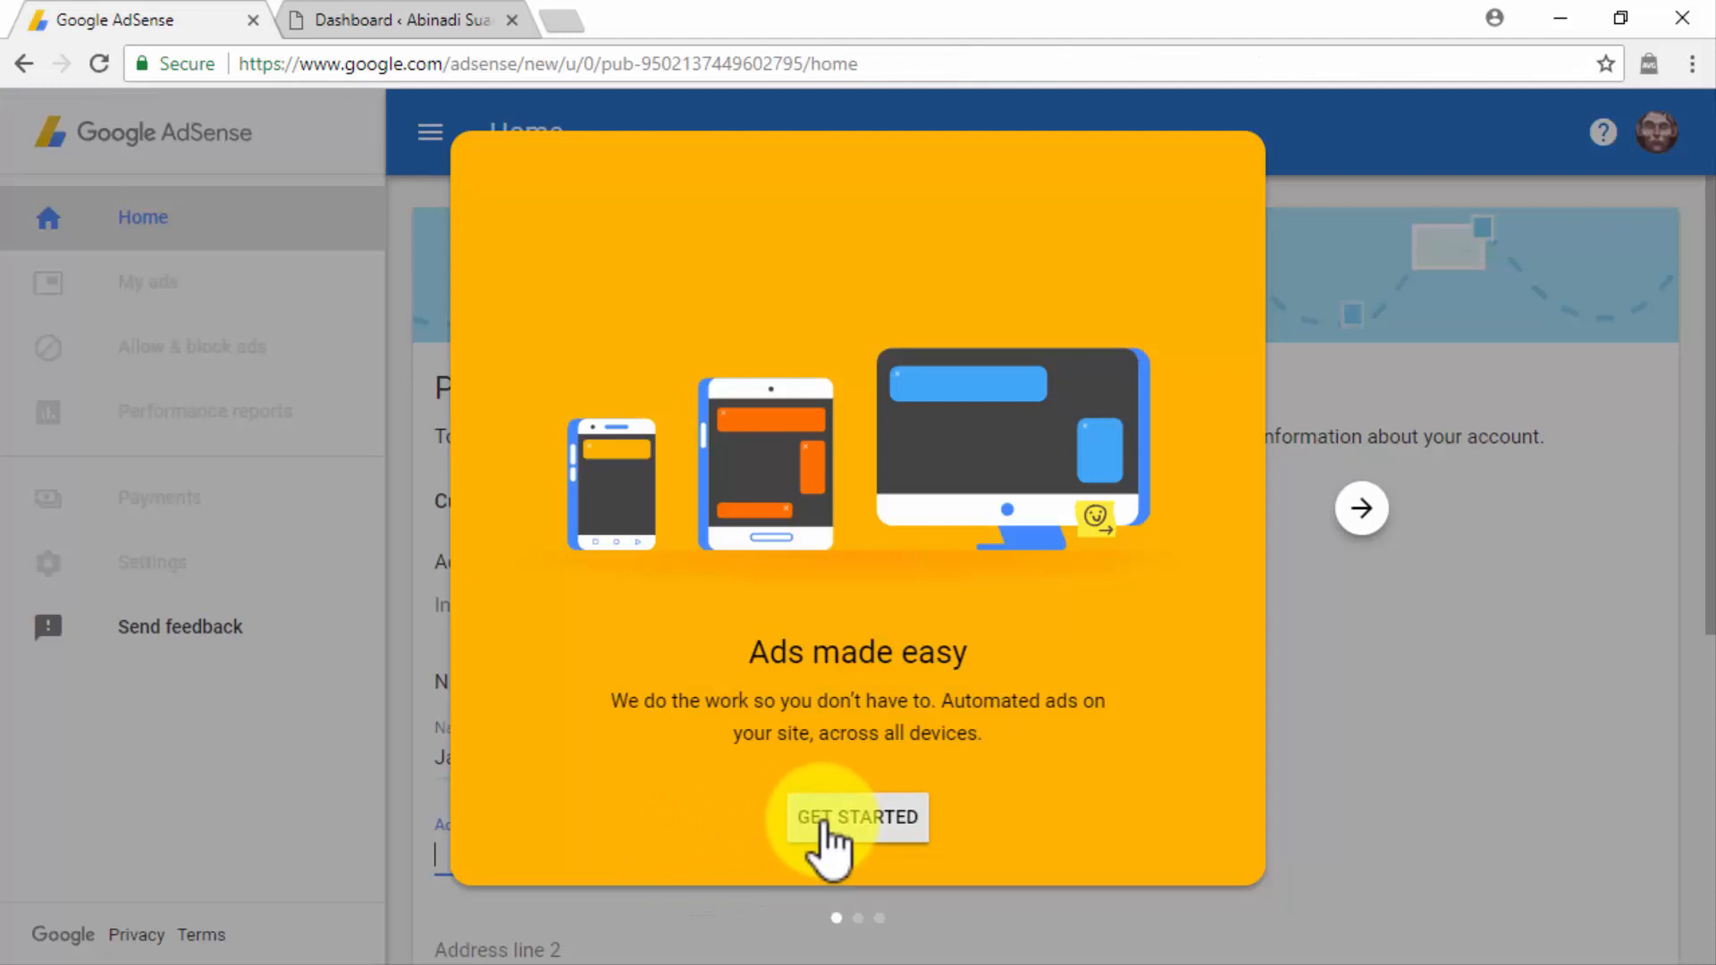
Dismiss the introduction, then fill in the payment street address, city, state, ZIP code and phone number and submit them.
click(825, 818)
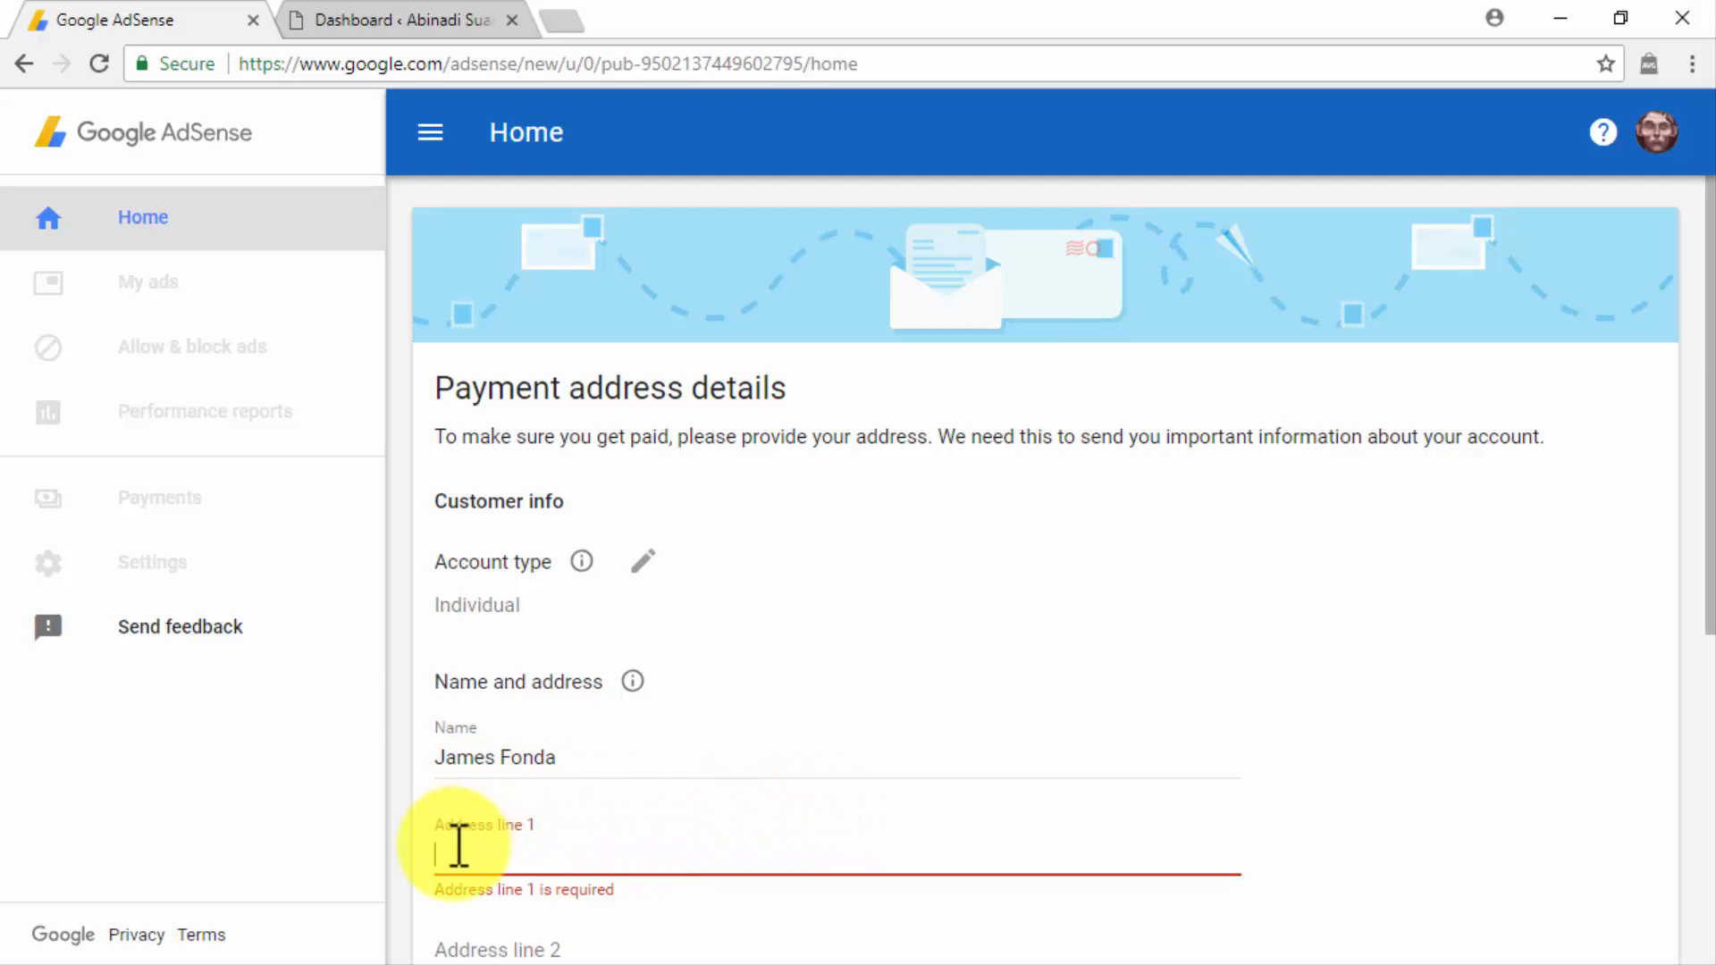
scroll(441, 880, down, 5)
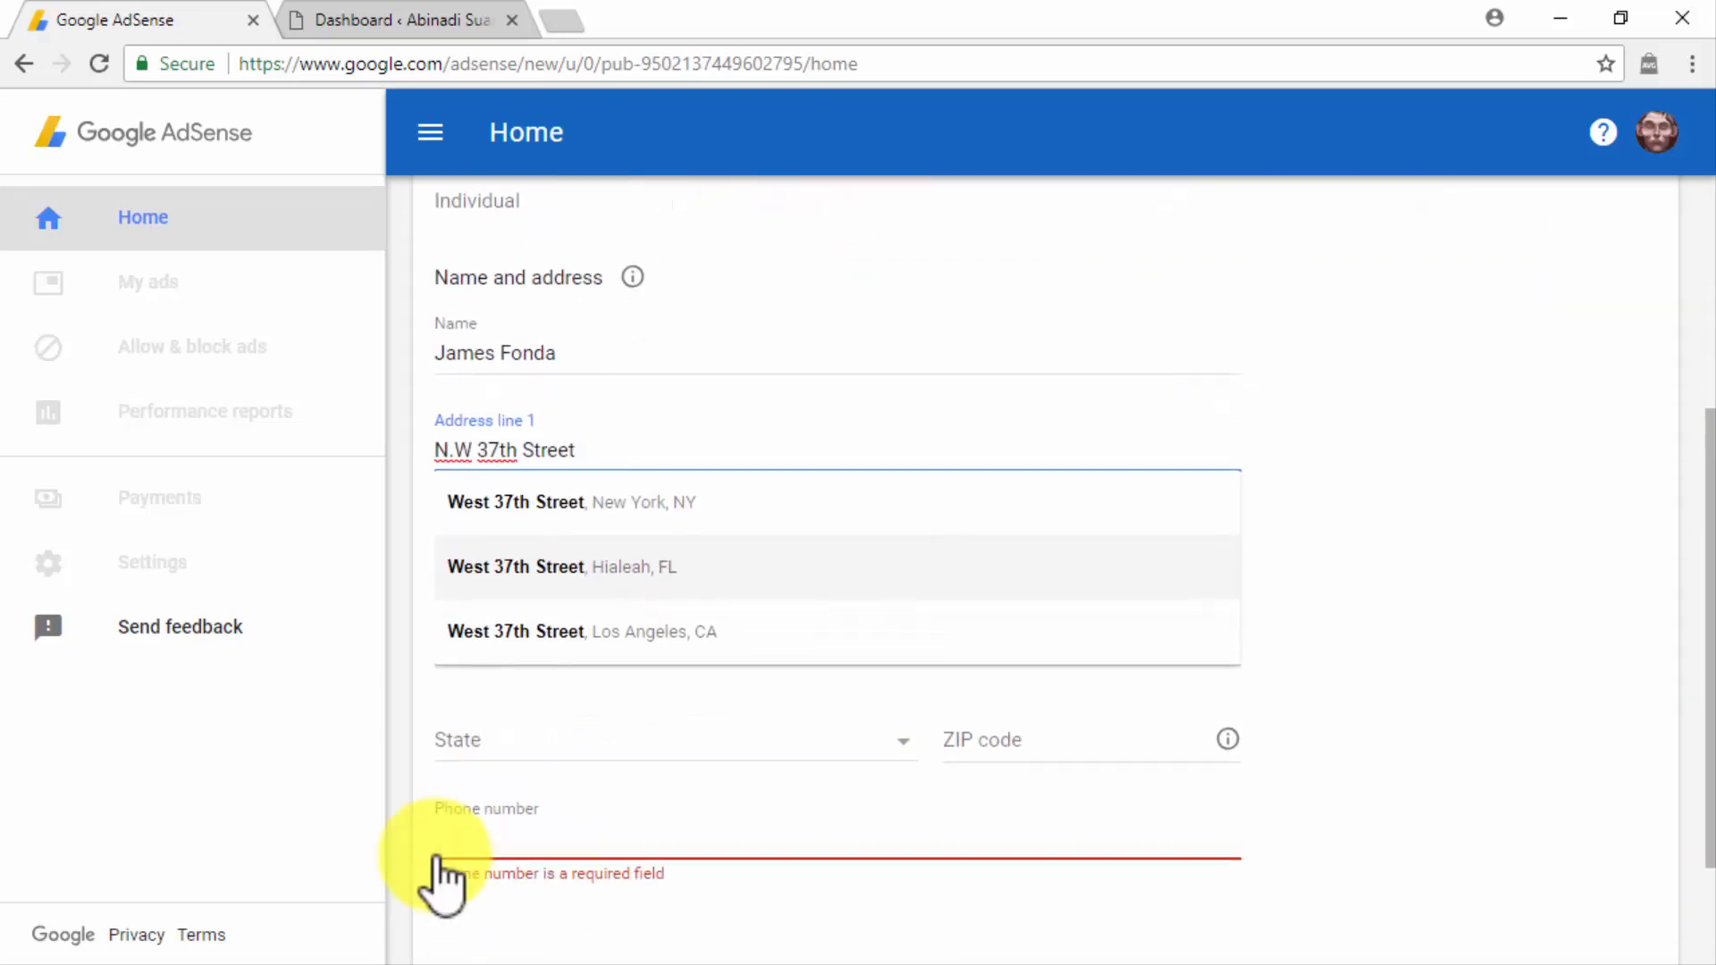
click(516, 759)
scroll(515, 750, down, 5)
click(601, 658)
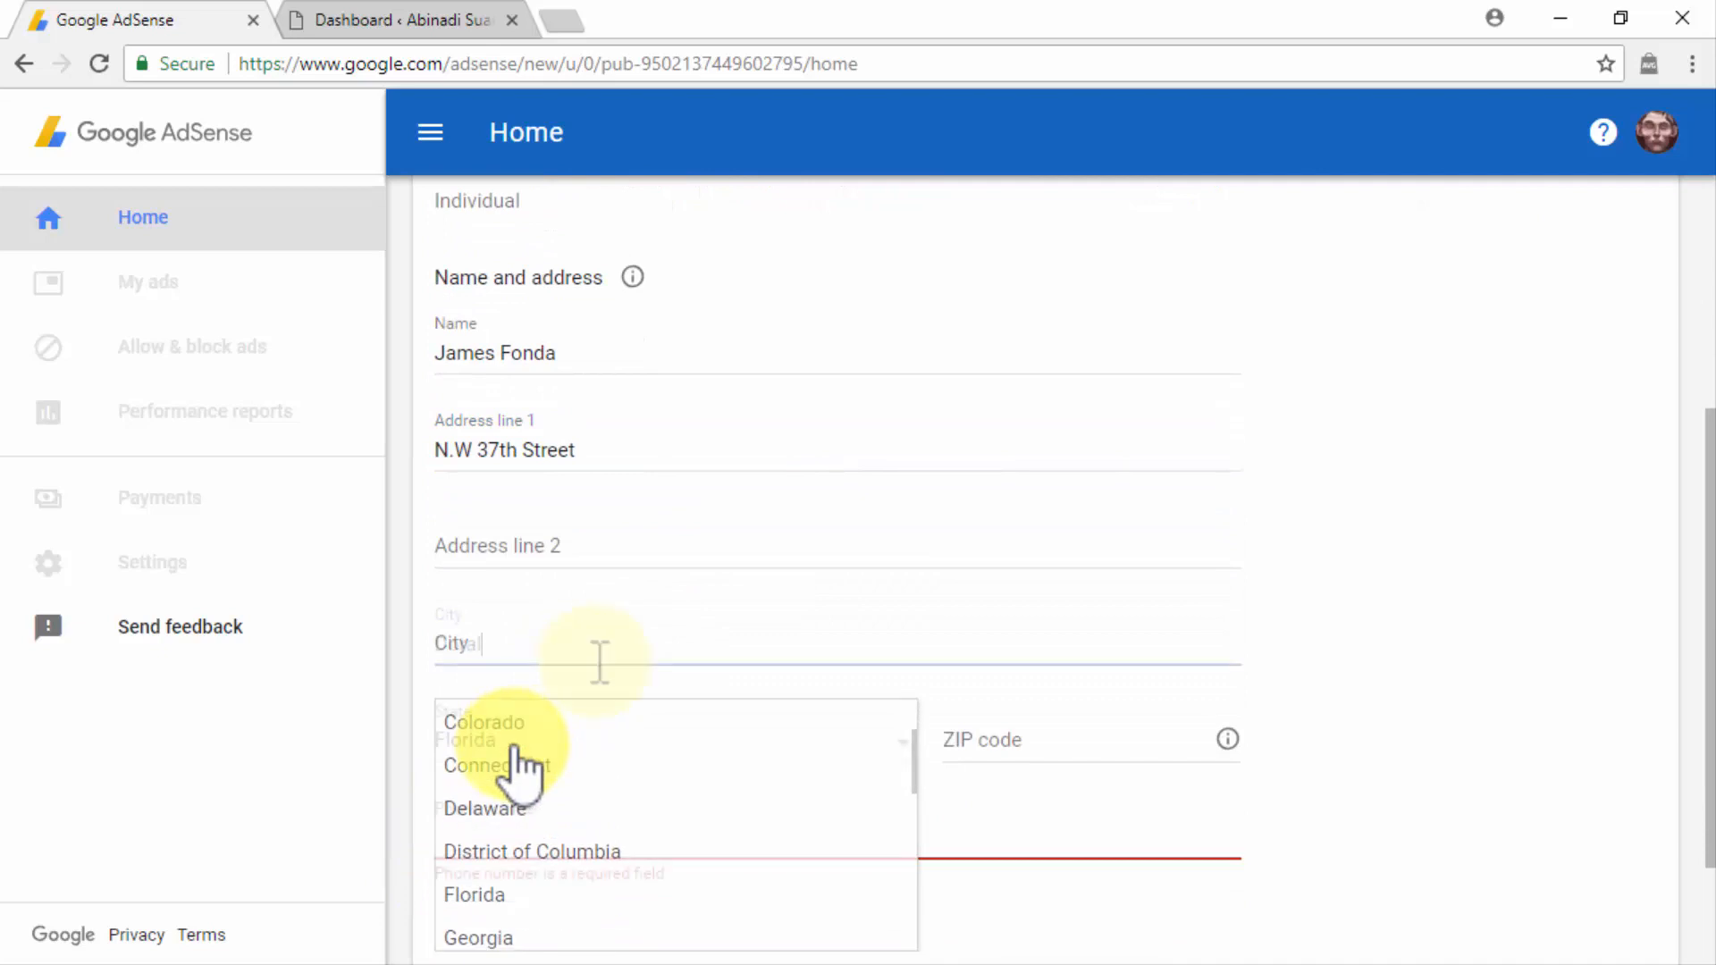
text(Doral)
click(993, 745)
text(33195)
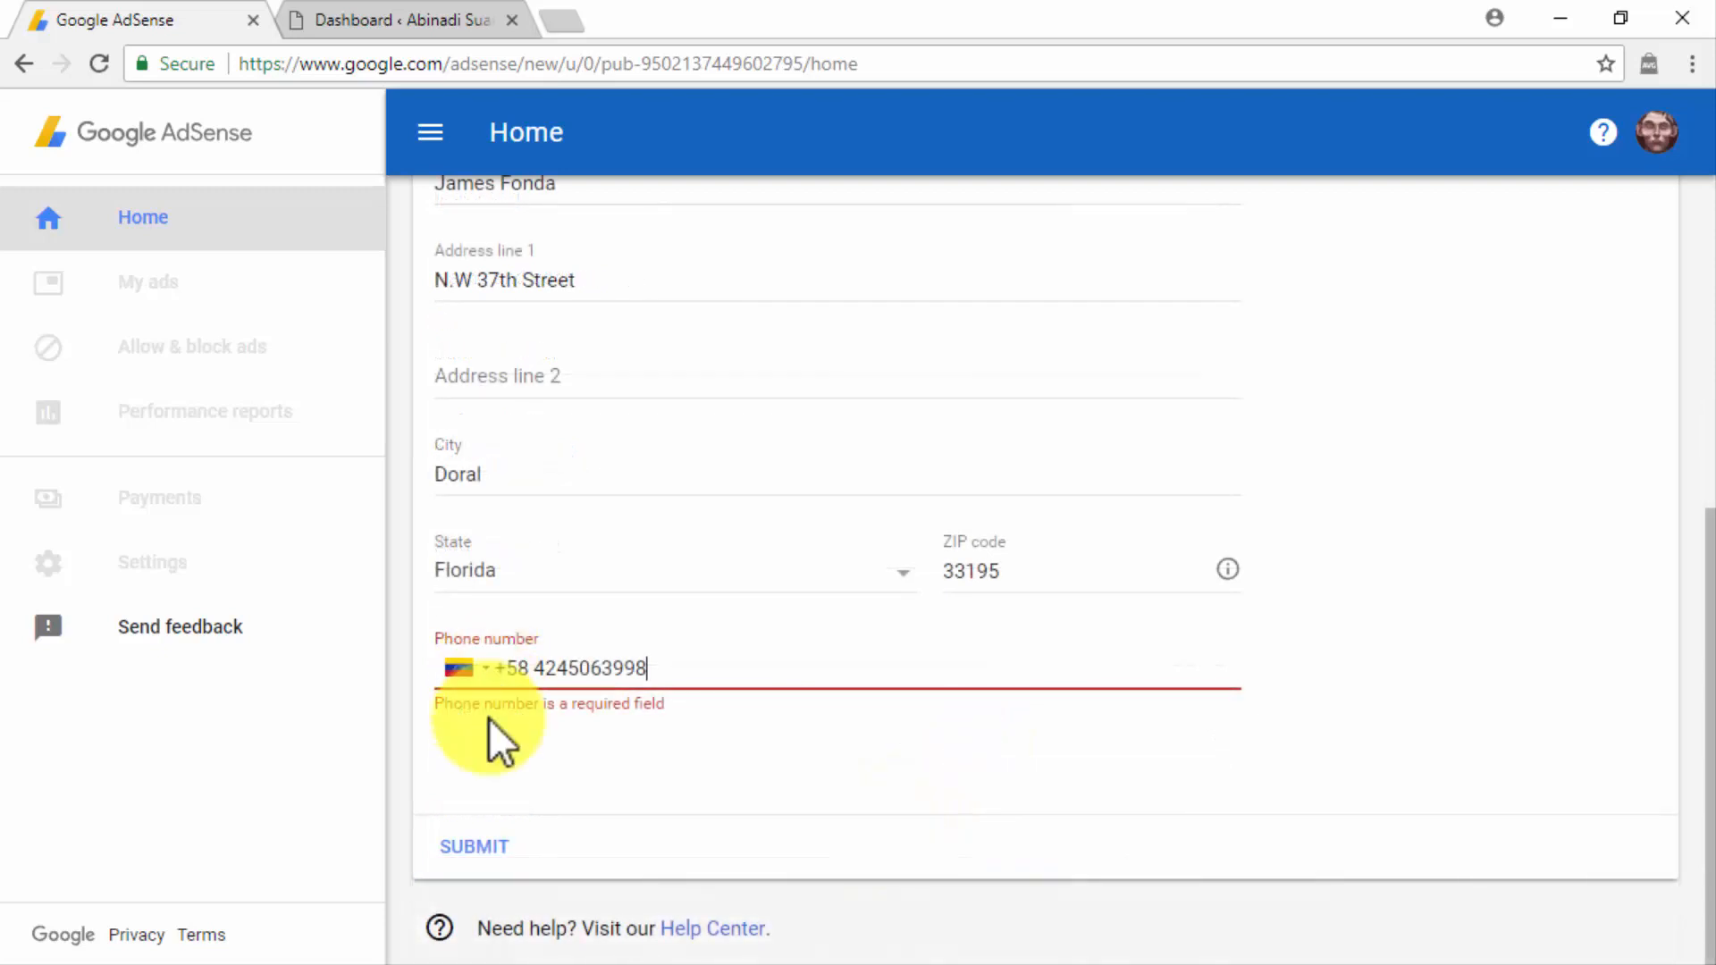
click(490, 845)
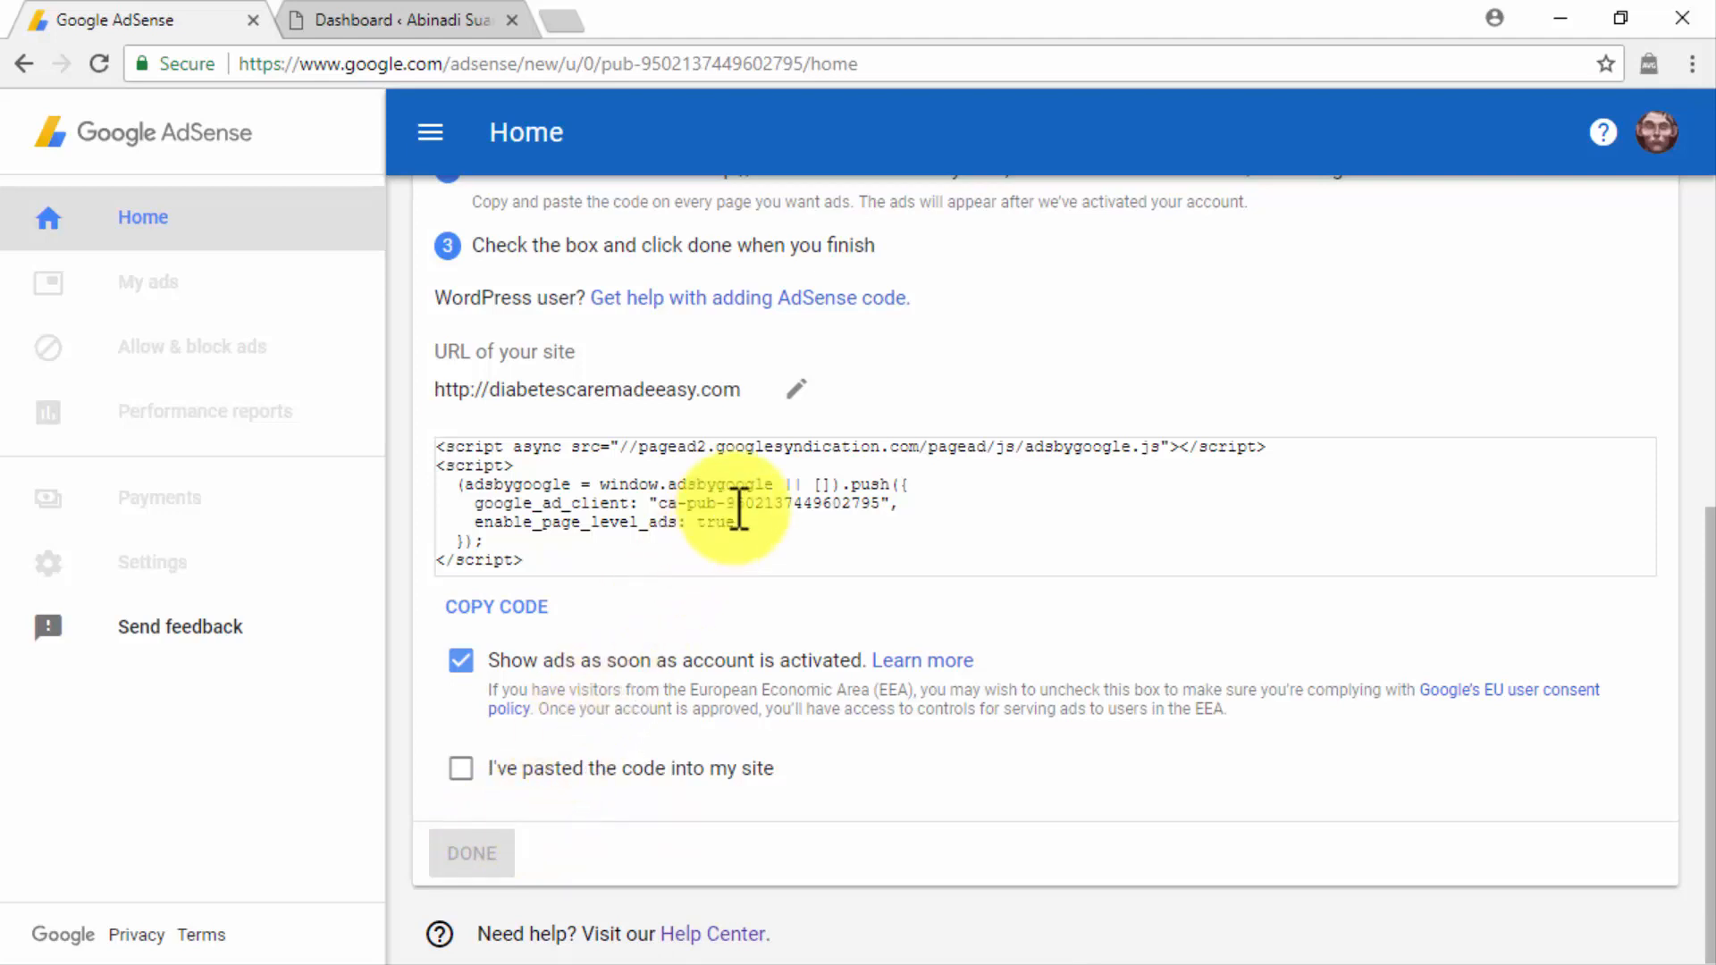
Replace the URL of the site connected to AdSense with the WordPress site's address and save it.
click(797, 395)
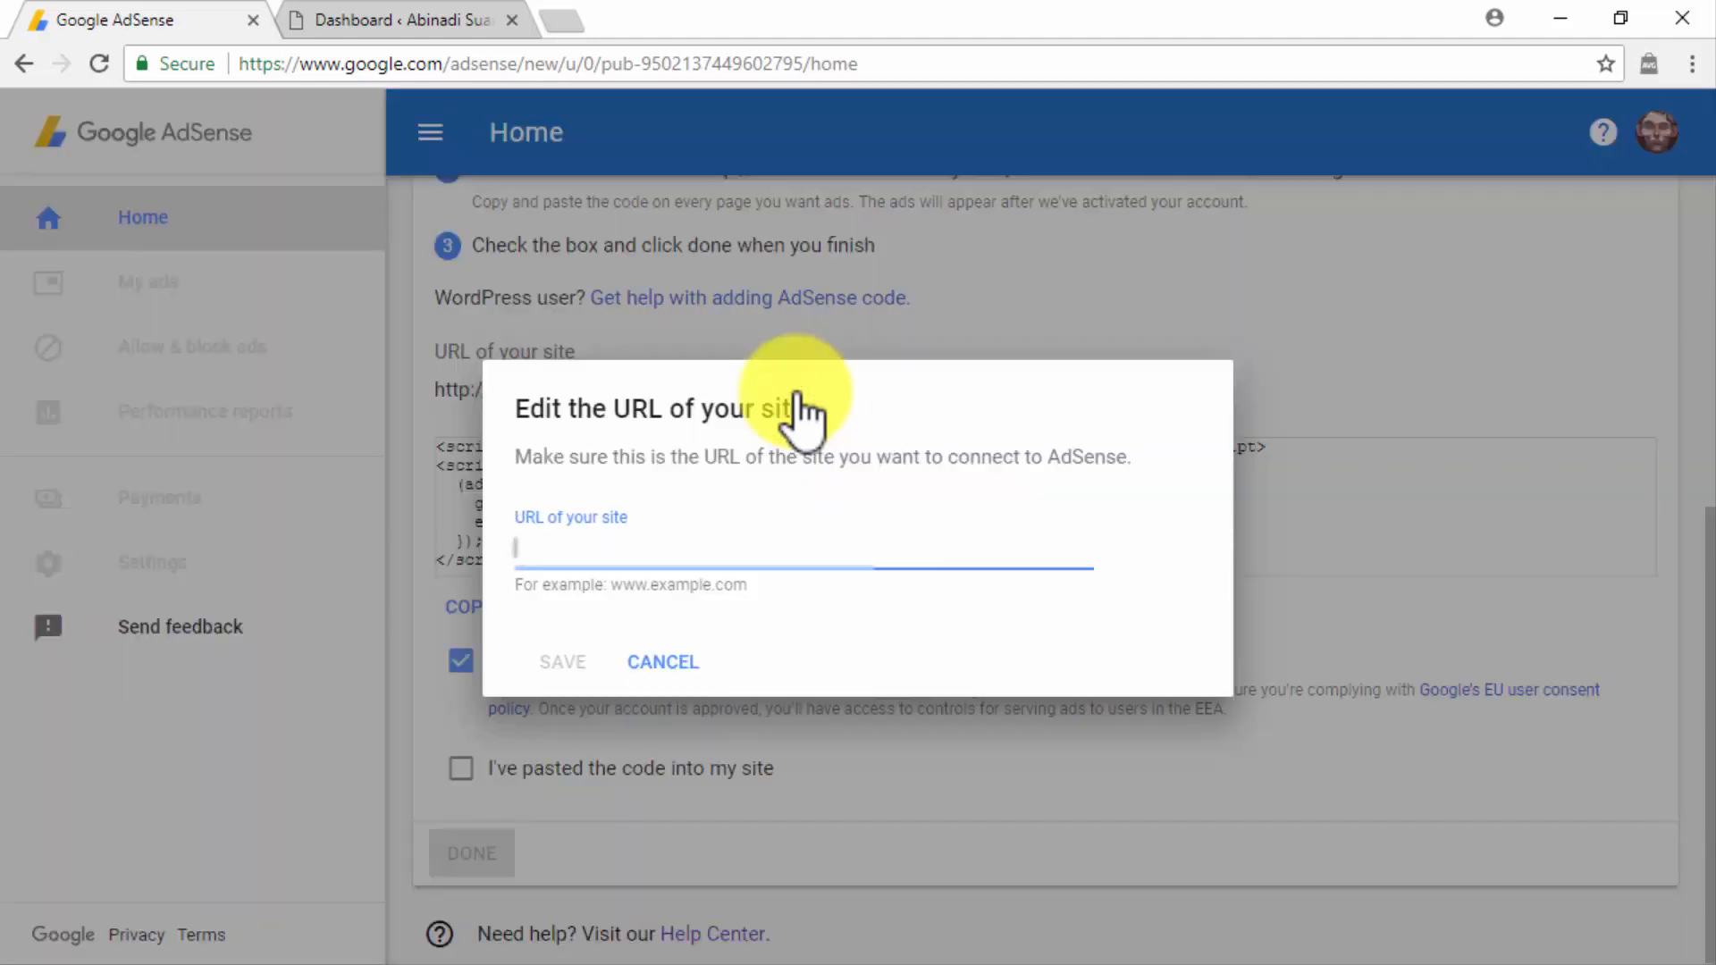
key(ctrl+v)
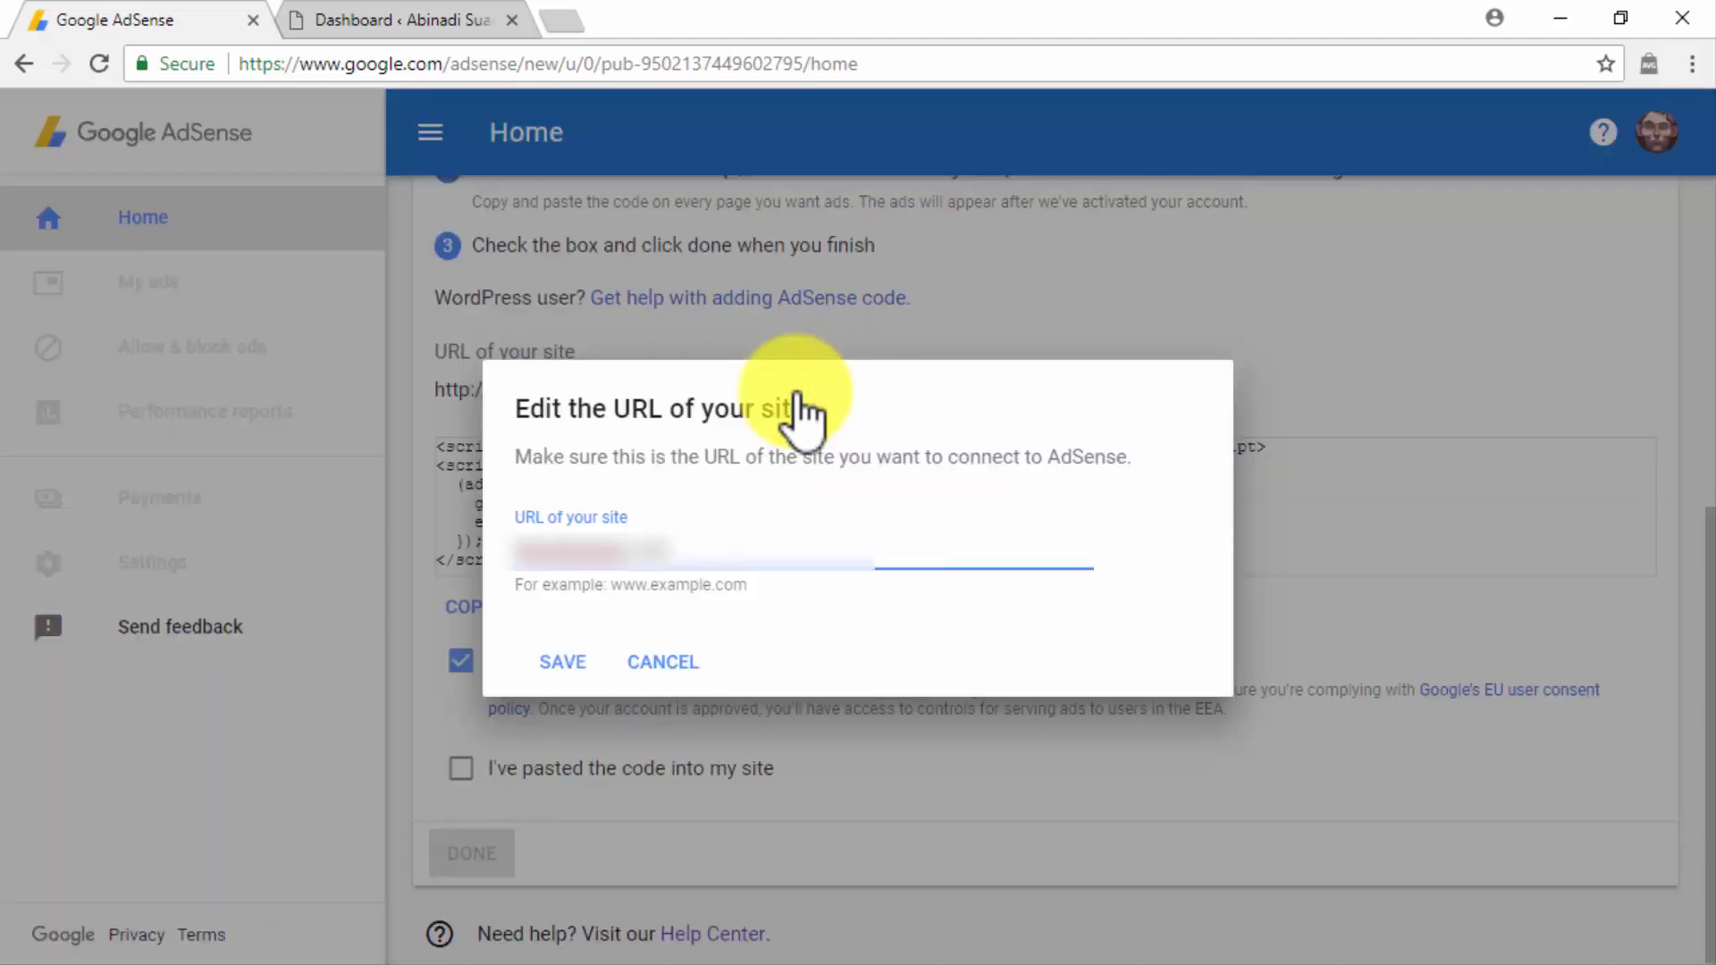
click(575, 657)
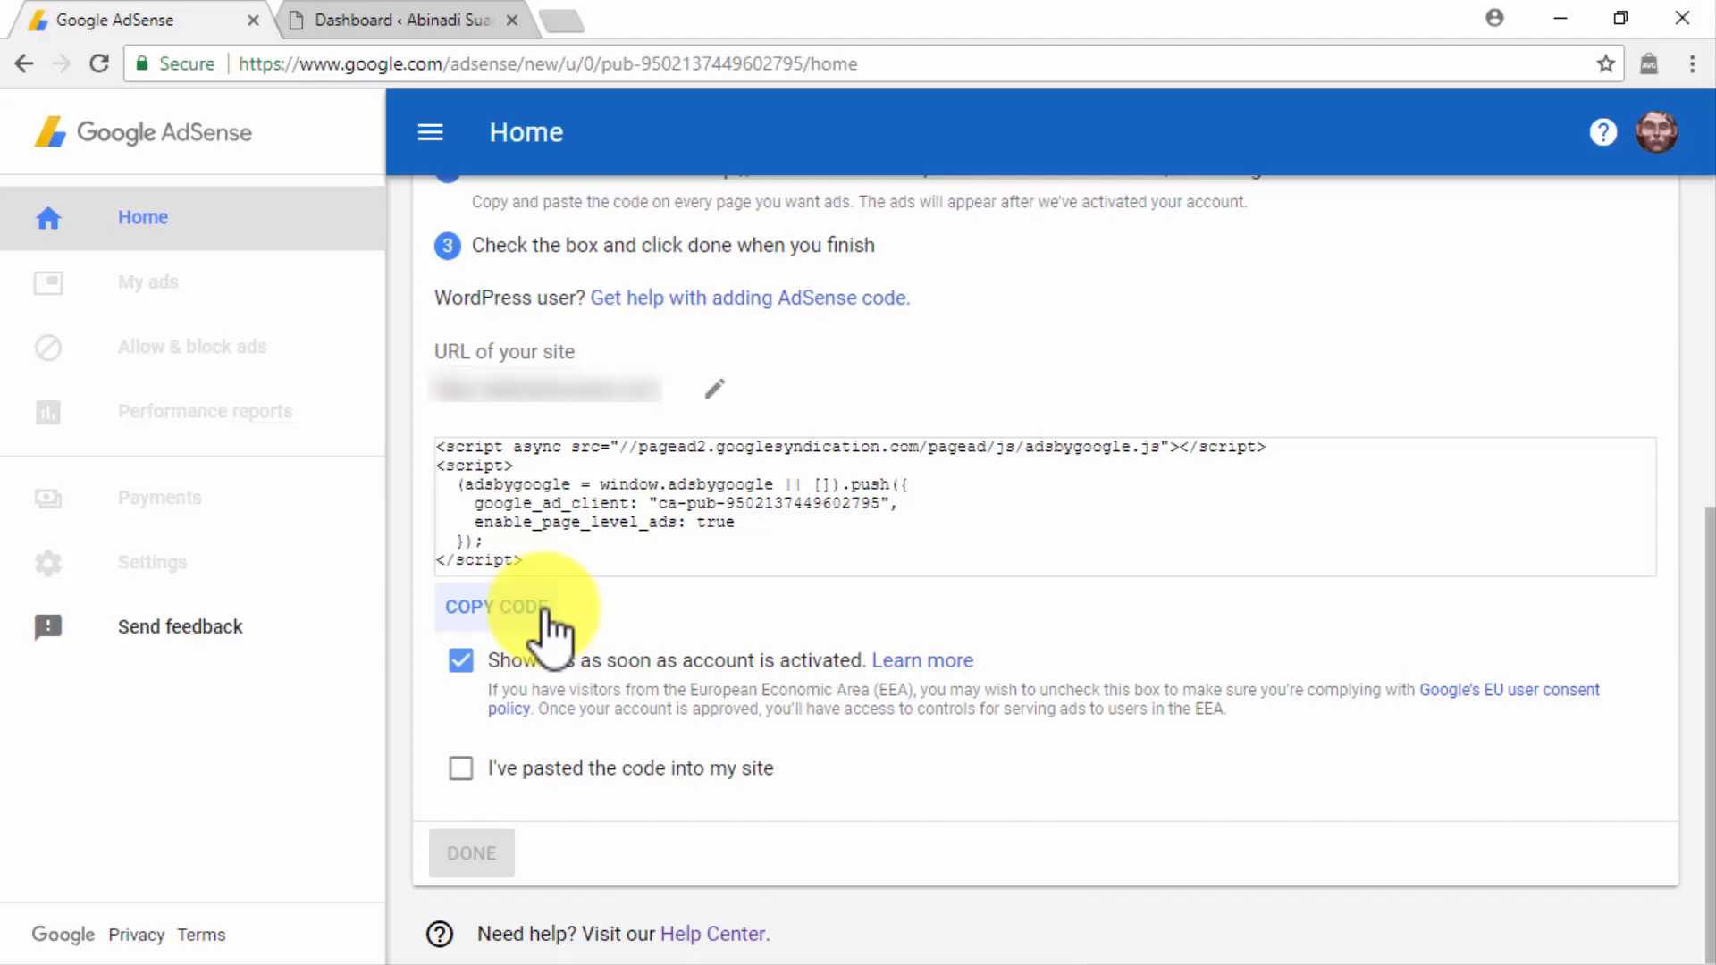
Copy the AdSense code, switch to the WordPress dashboard and open the Twenty Fourteen Theme Header file (header.php) for editing.
click(545, 615)
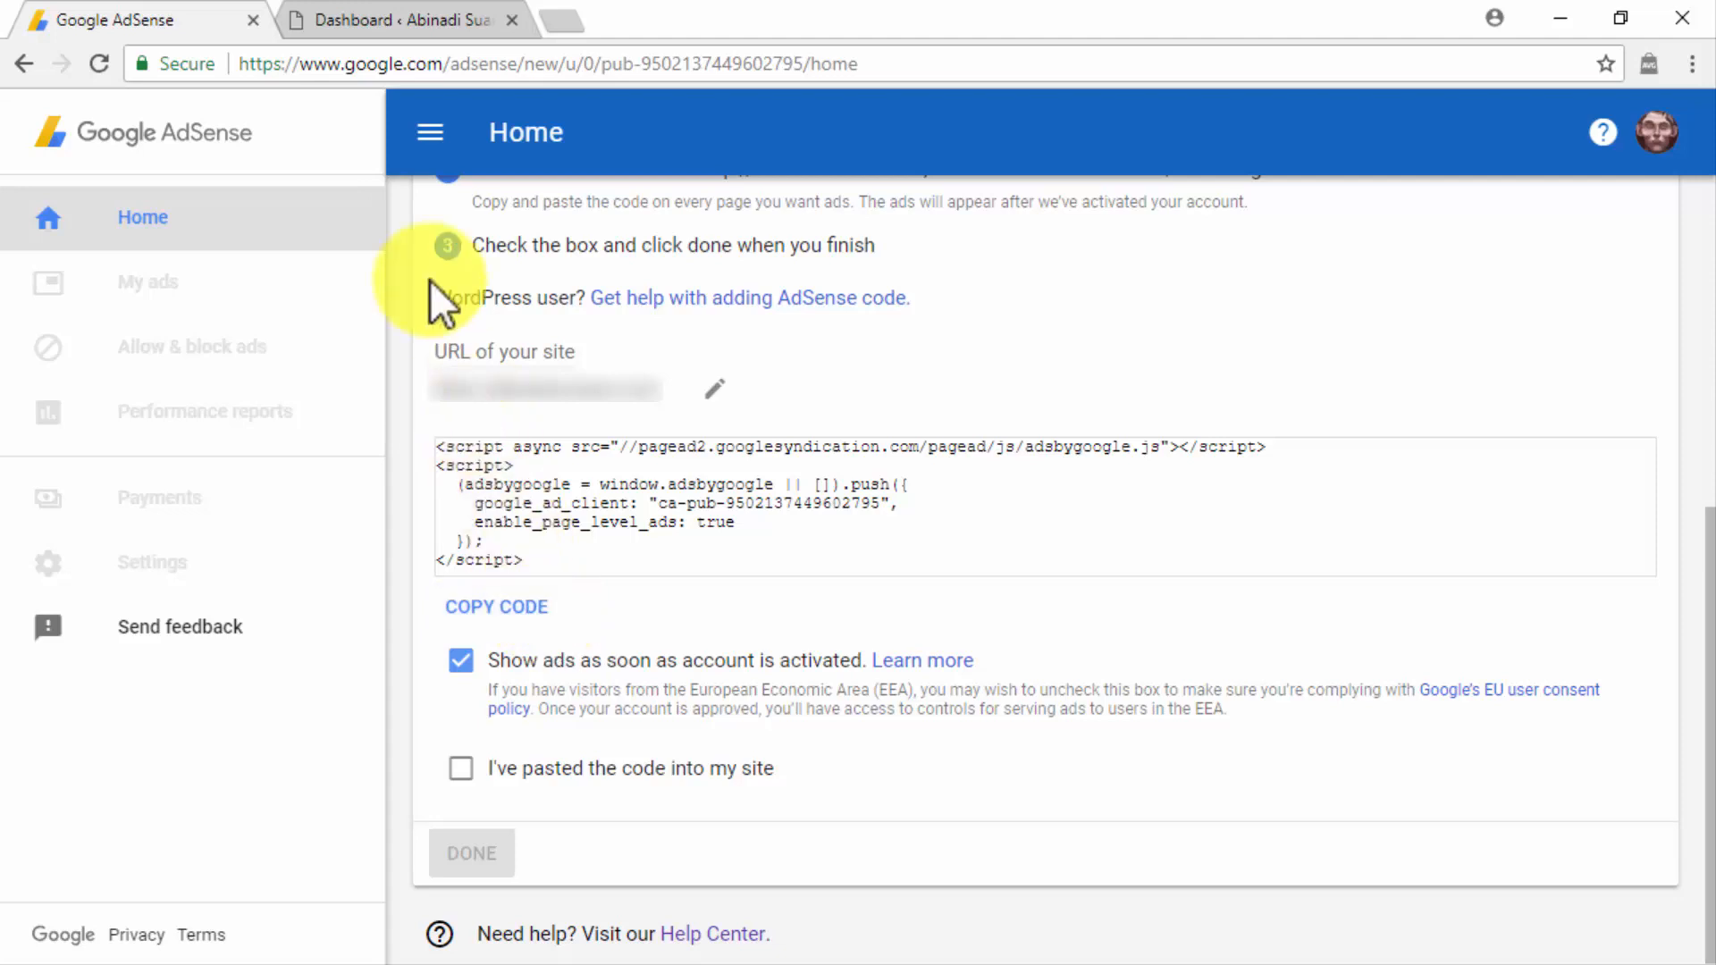
click(374, 19)
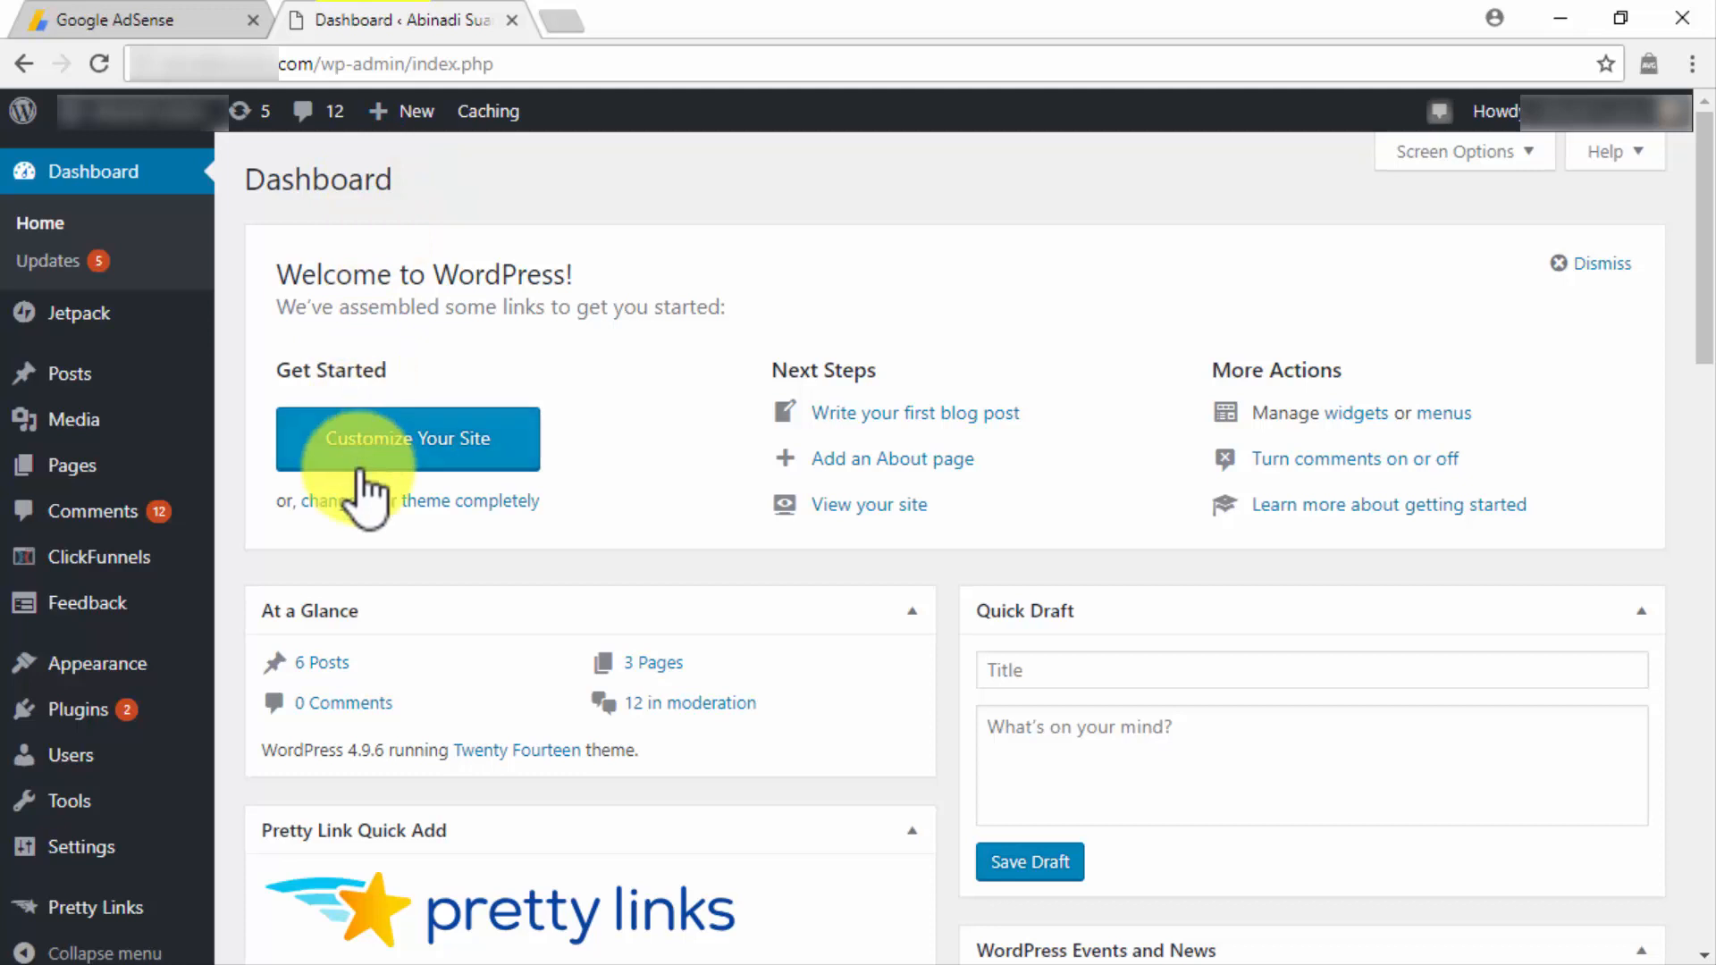
mouse_move(184, 674)
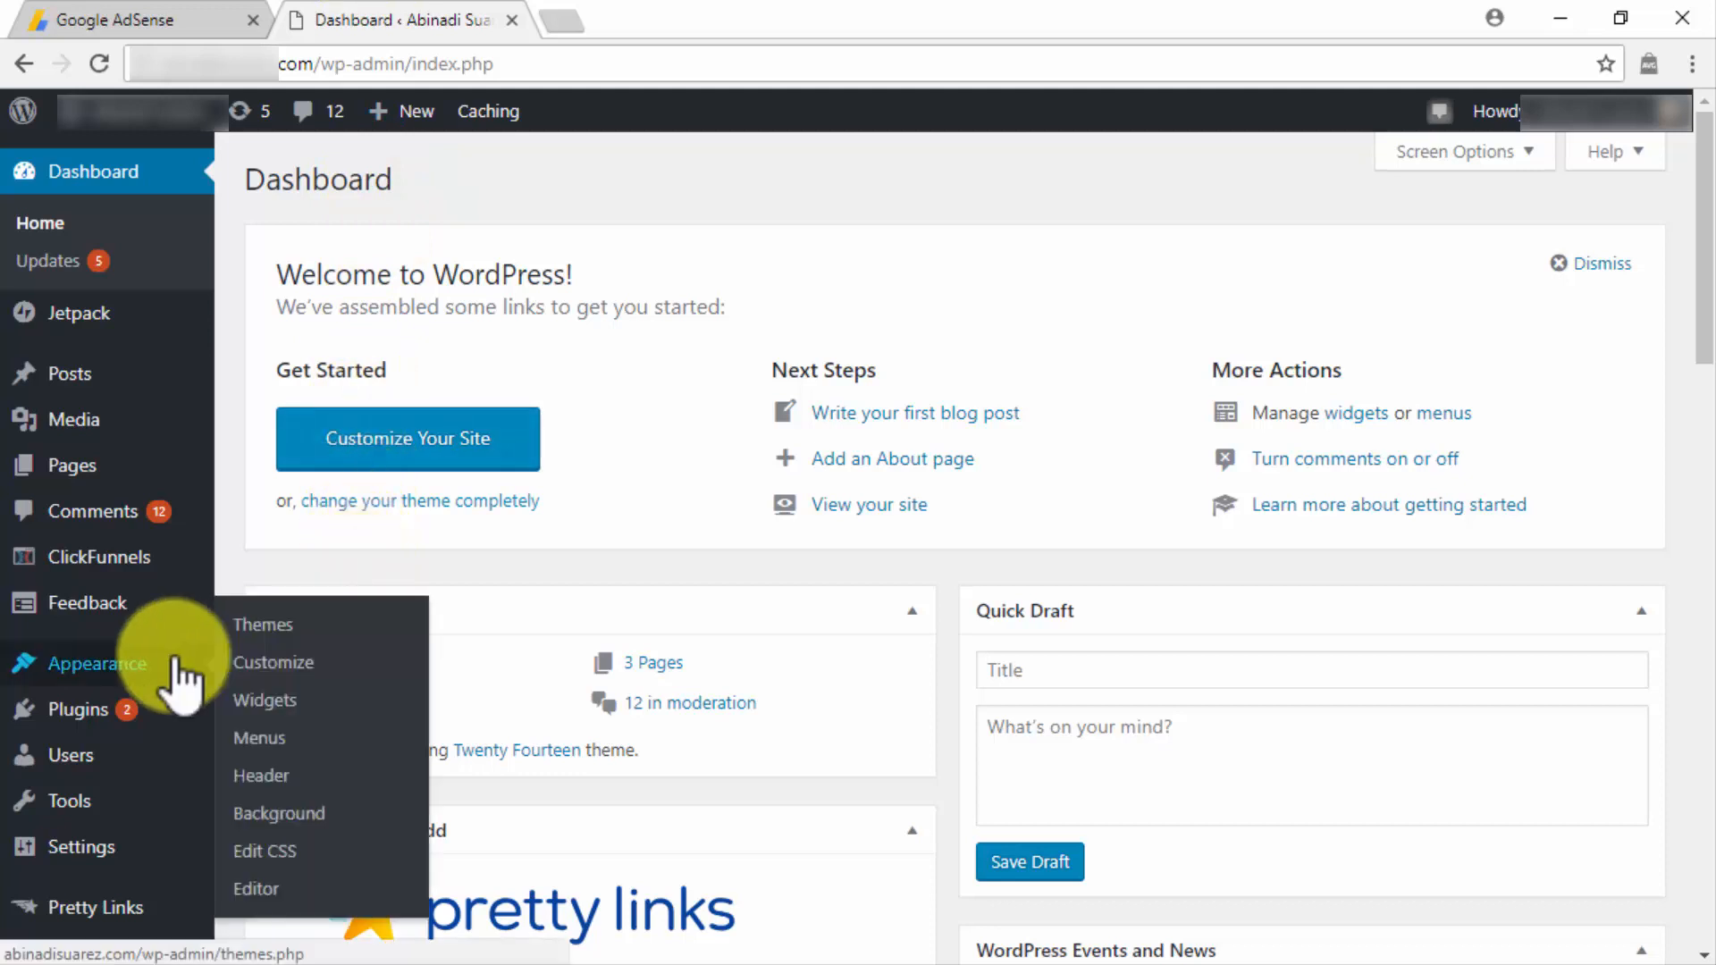
click(272, 885)
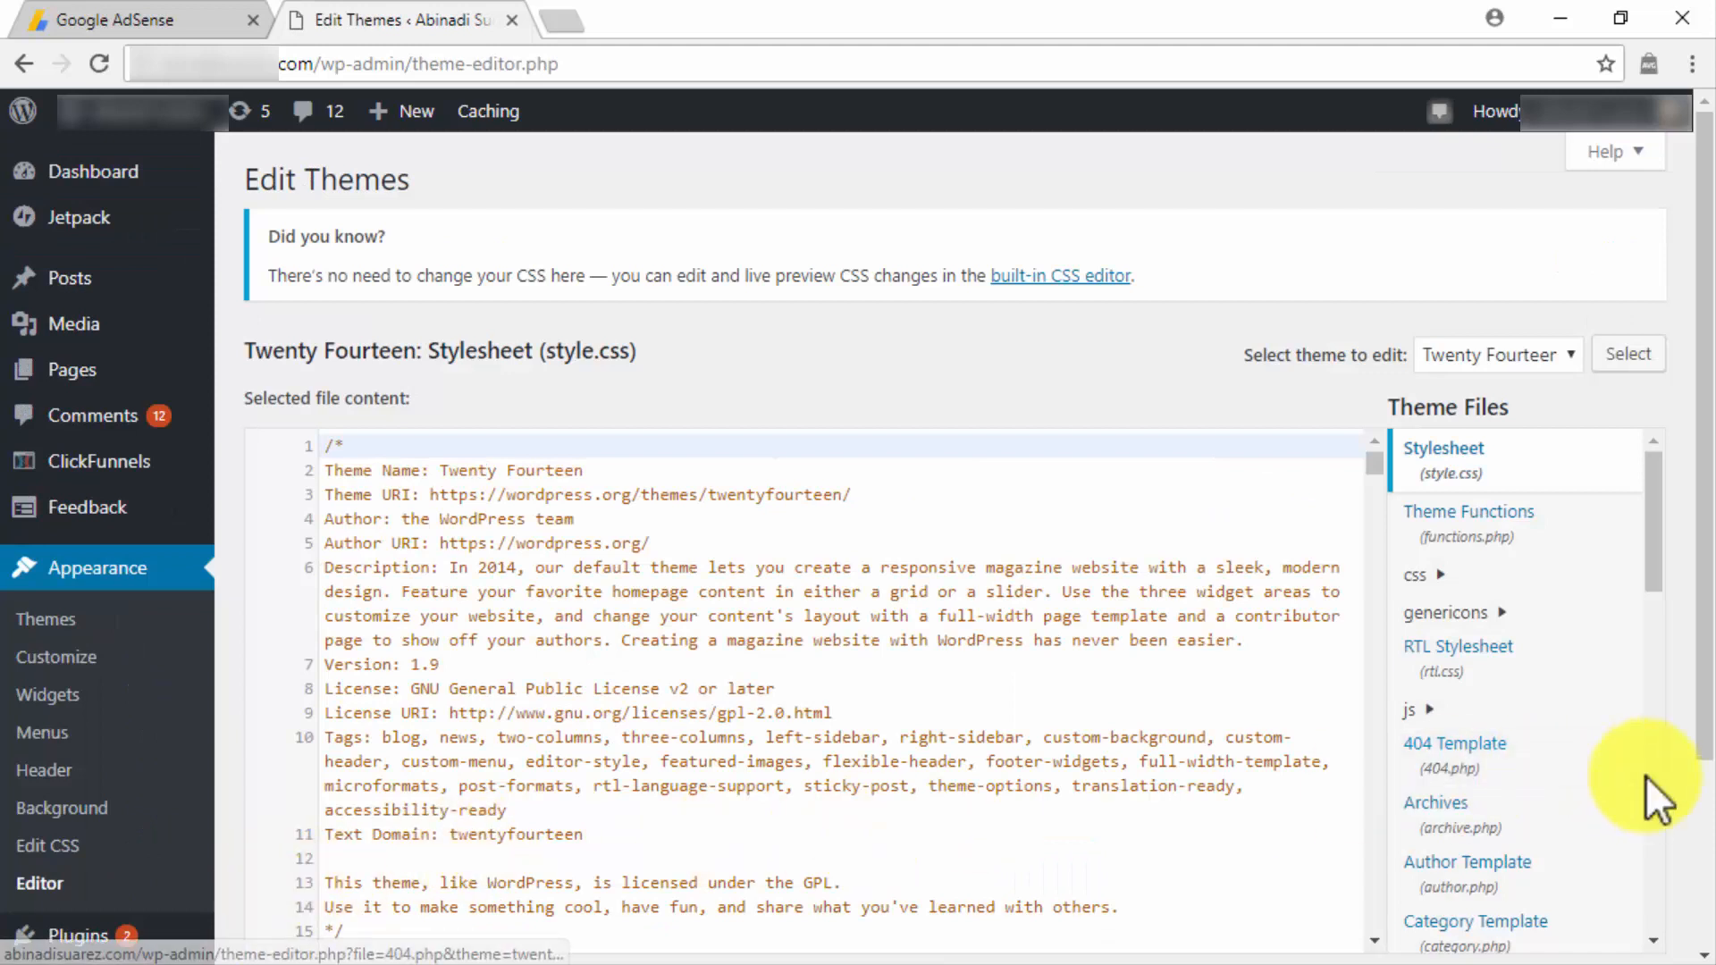
scroll(1644, 776, down, 10)
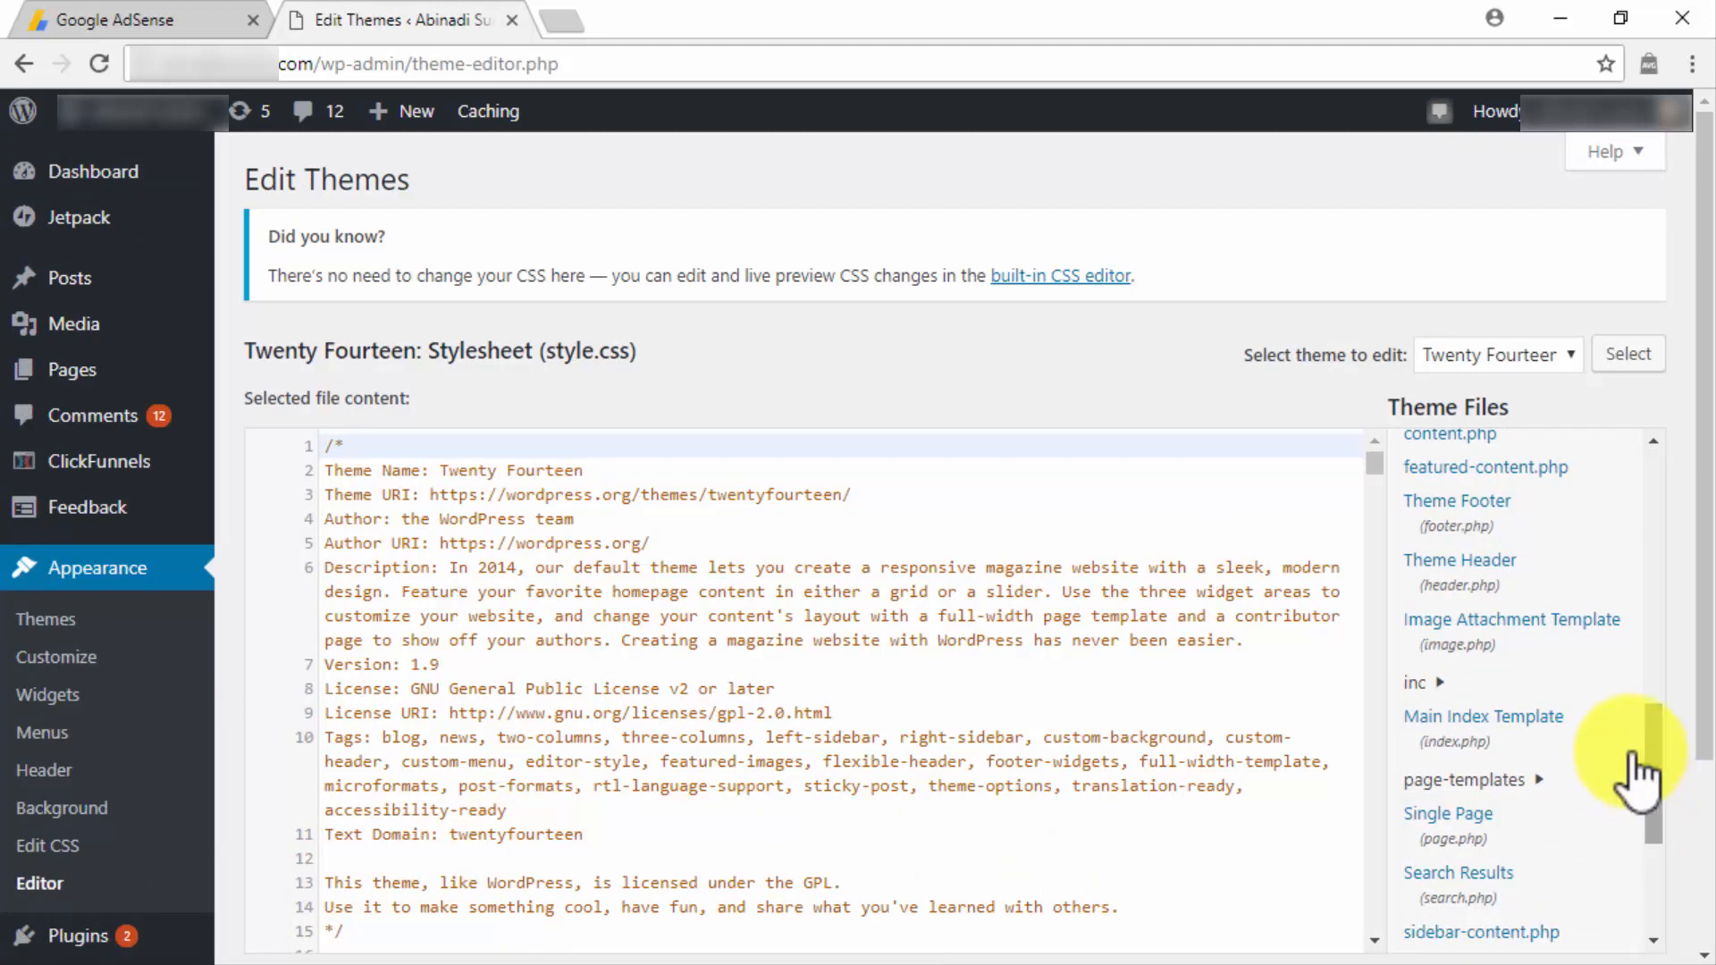
click(1508, 563)
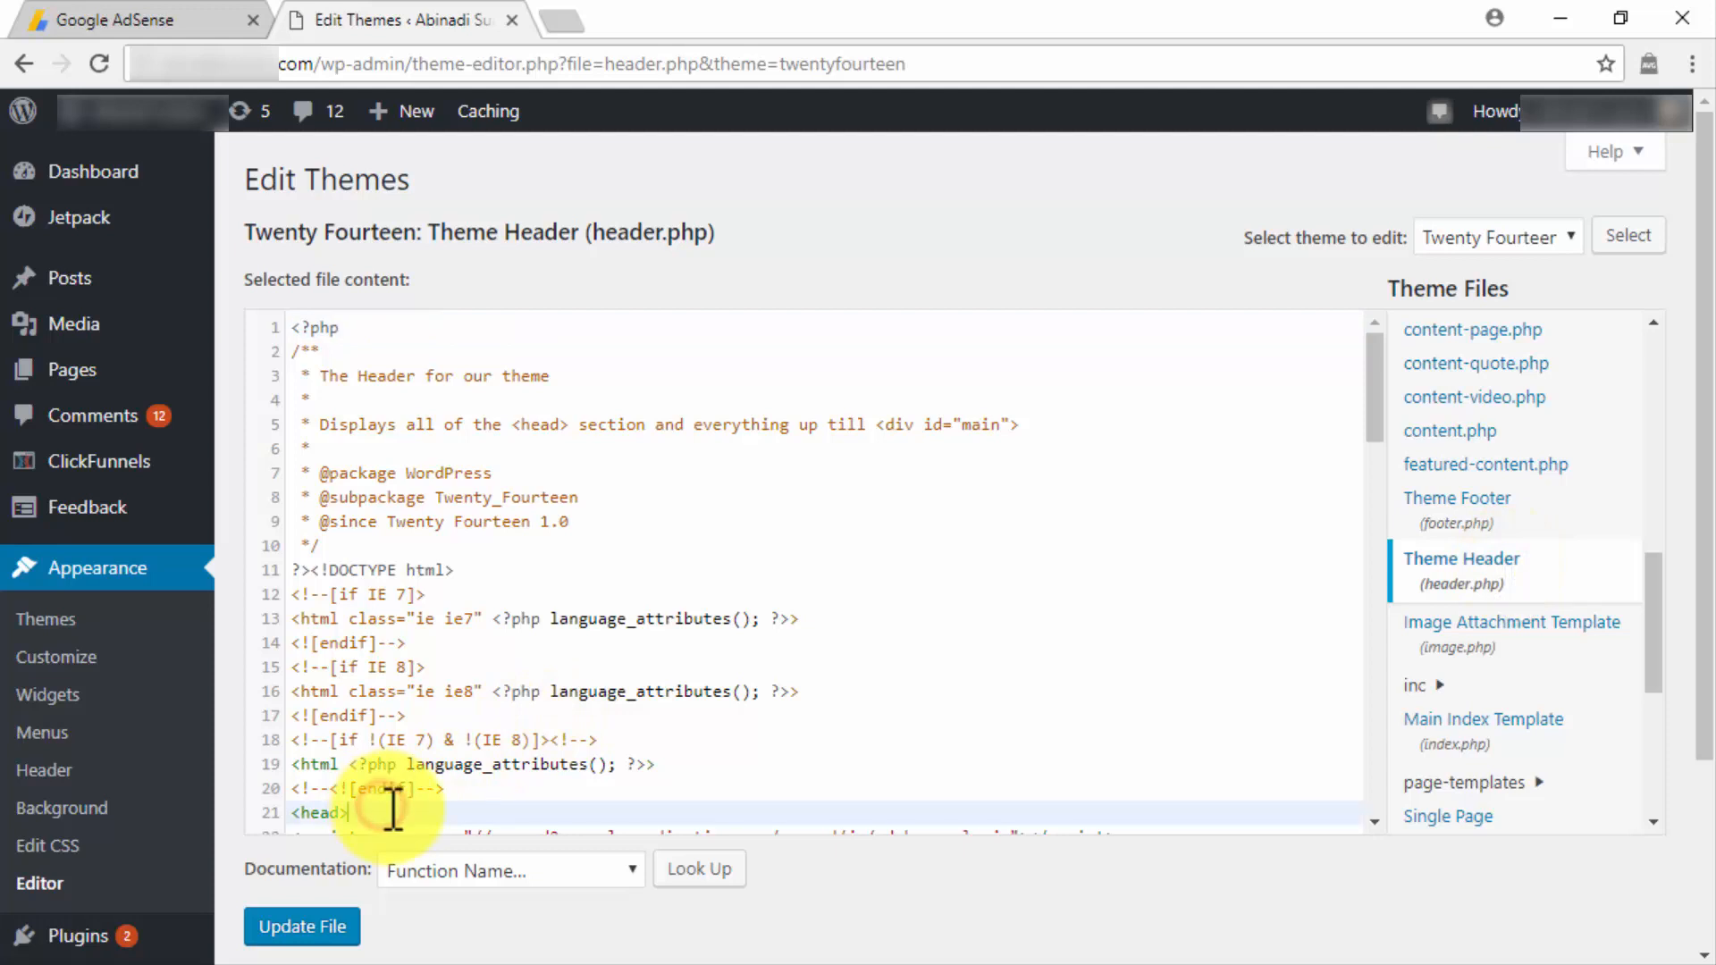
Paste the copied AdSense code on a new line directly after the opening <head> tag and update the file.
key(Return)
key(ctrl+v)
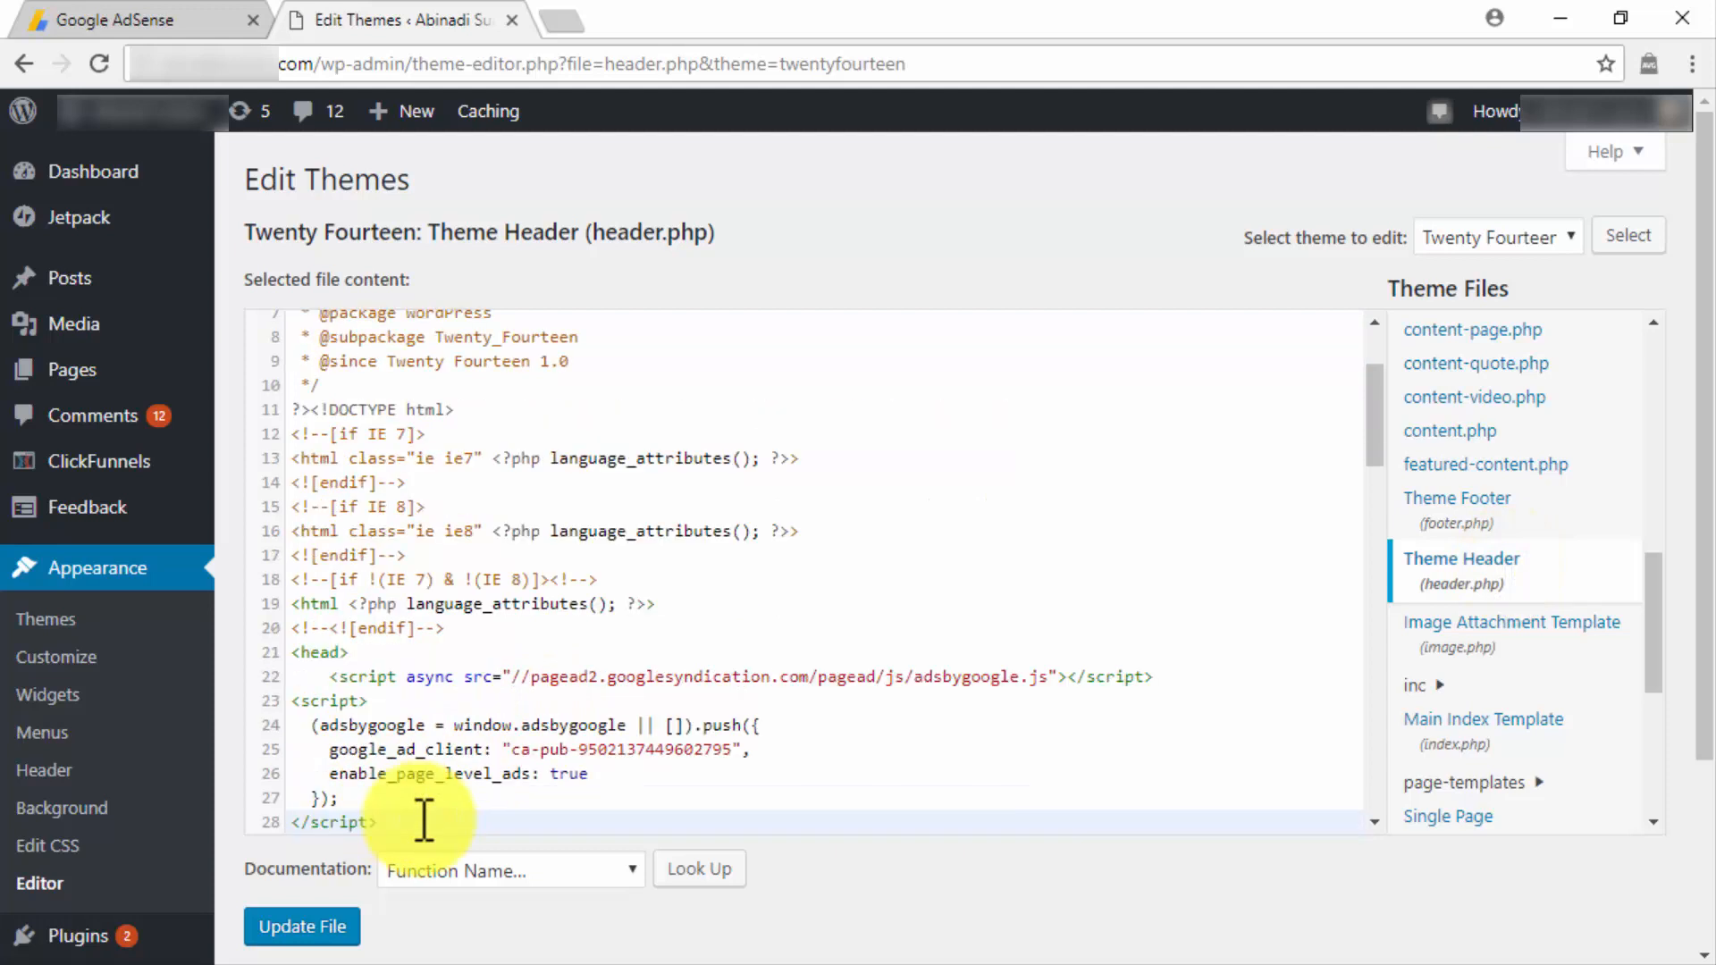
click(339, 925)
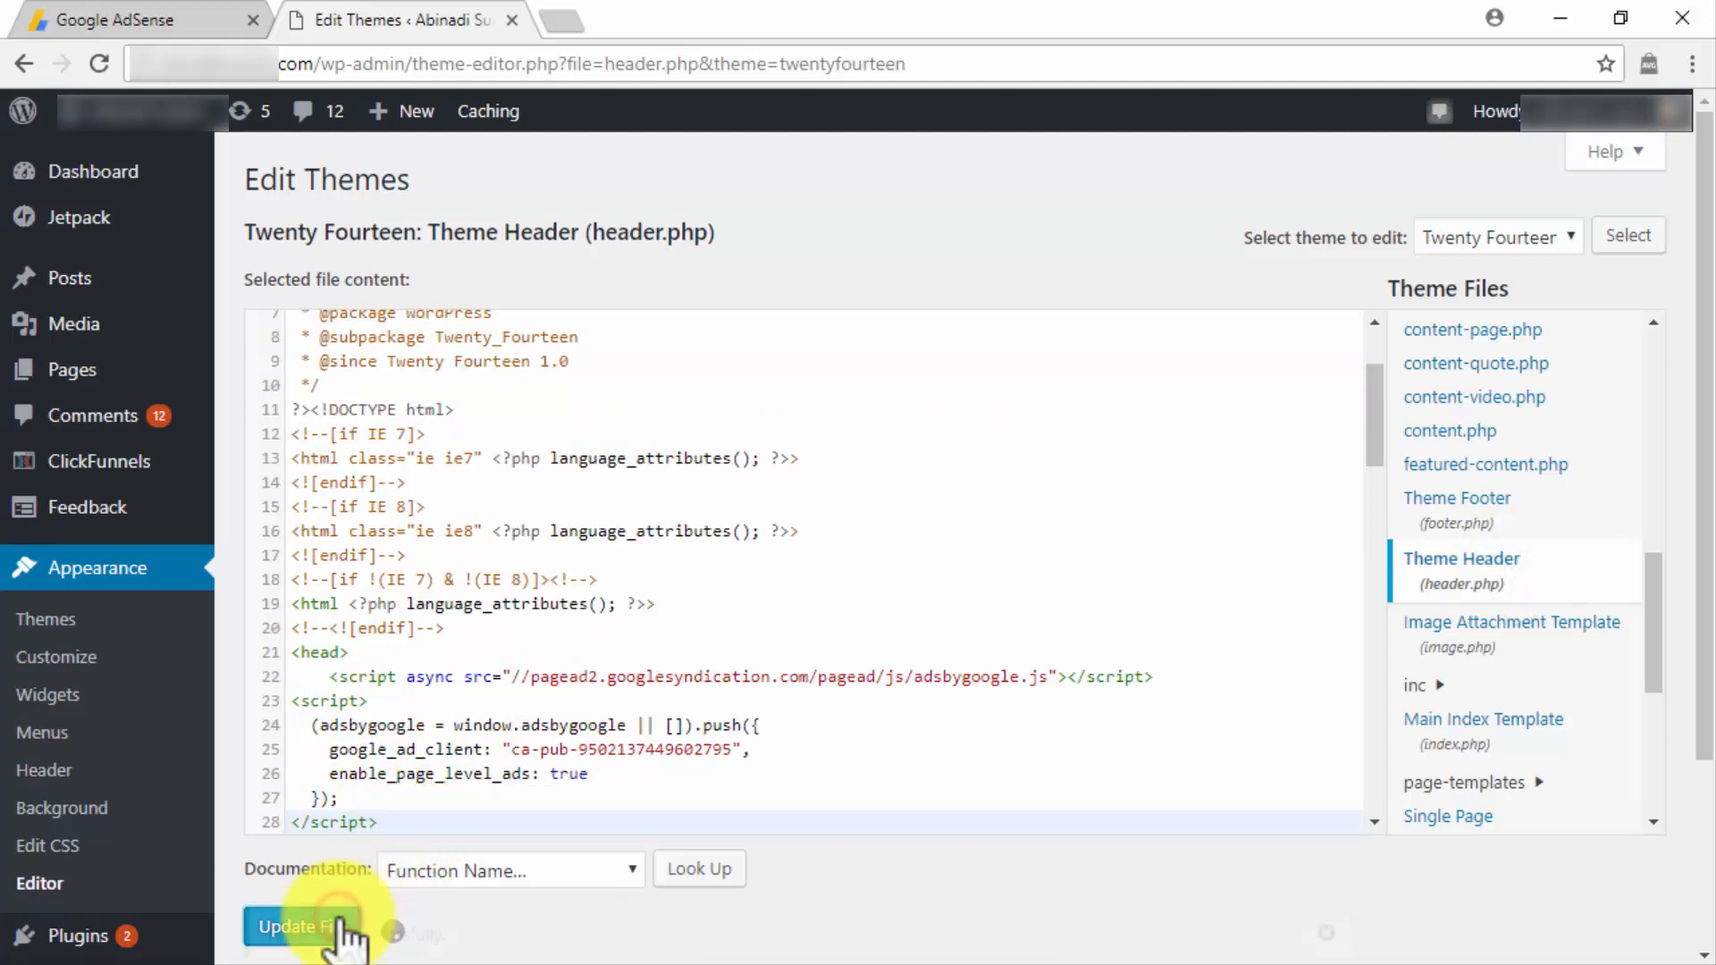
Switch back to Google AdSense, confirm that the code has been pasted into the site and finish the connection.
click(170, 25)
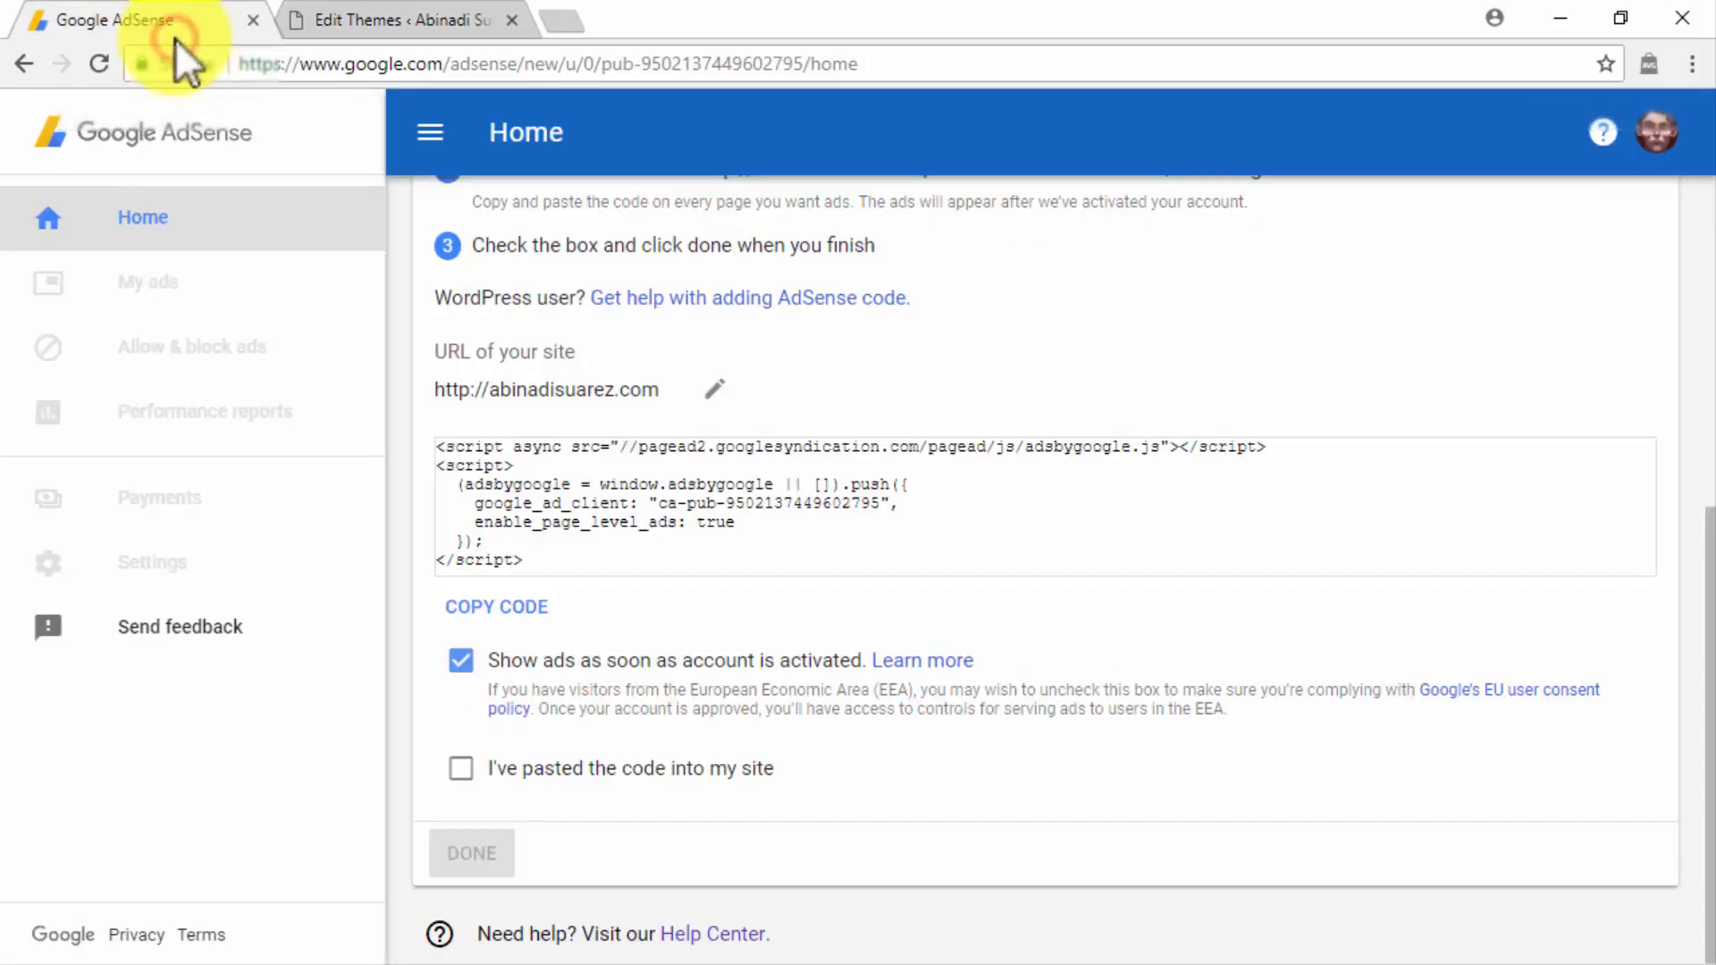
click(461, 768)
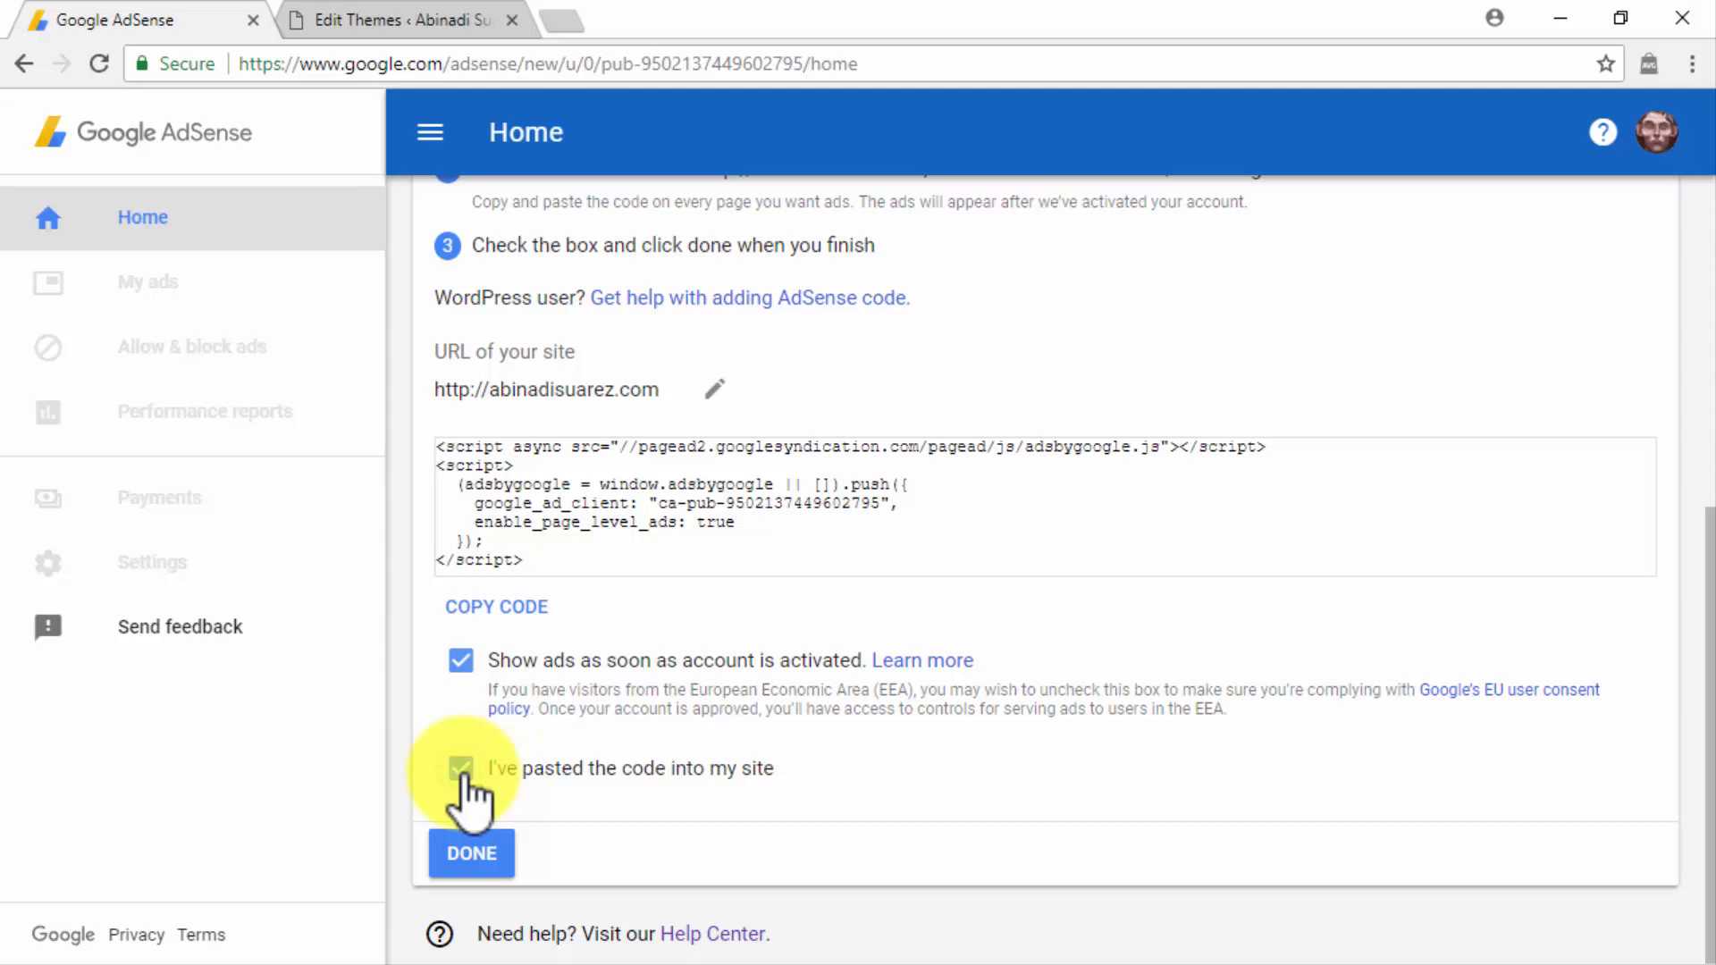
click(493, 853)
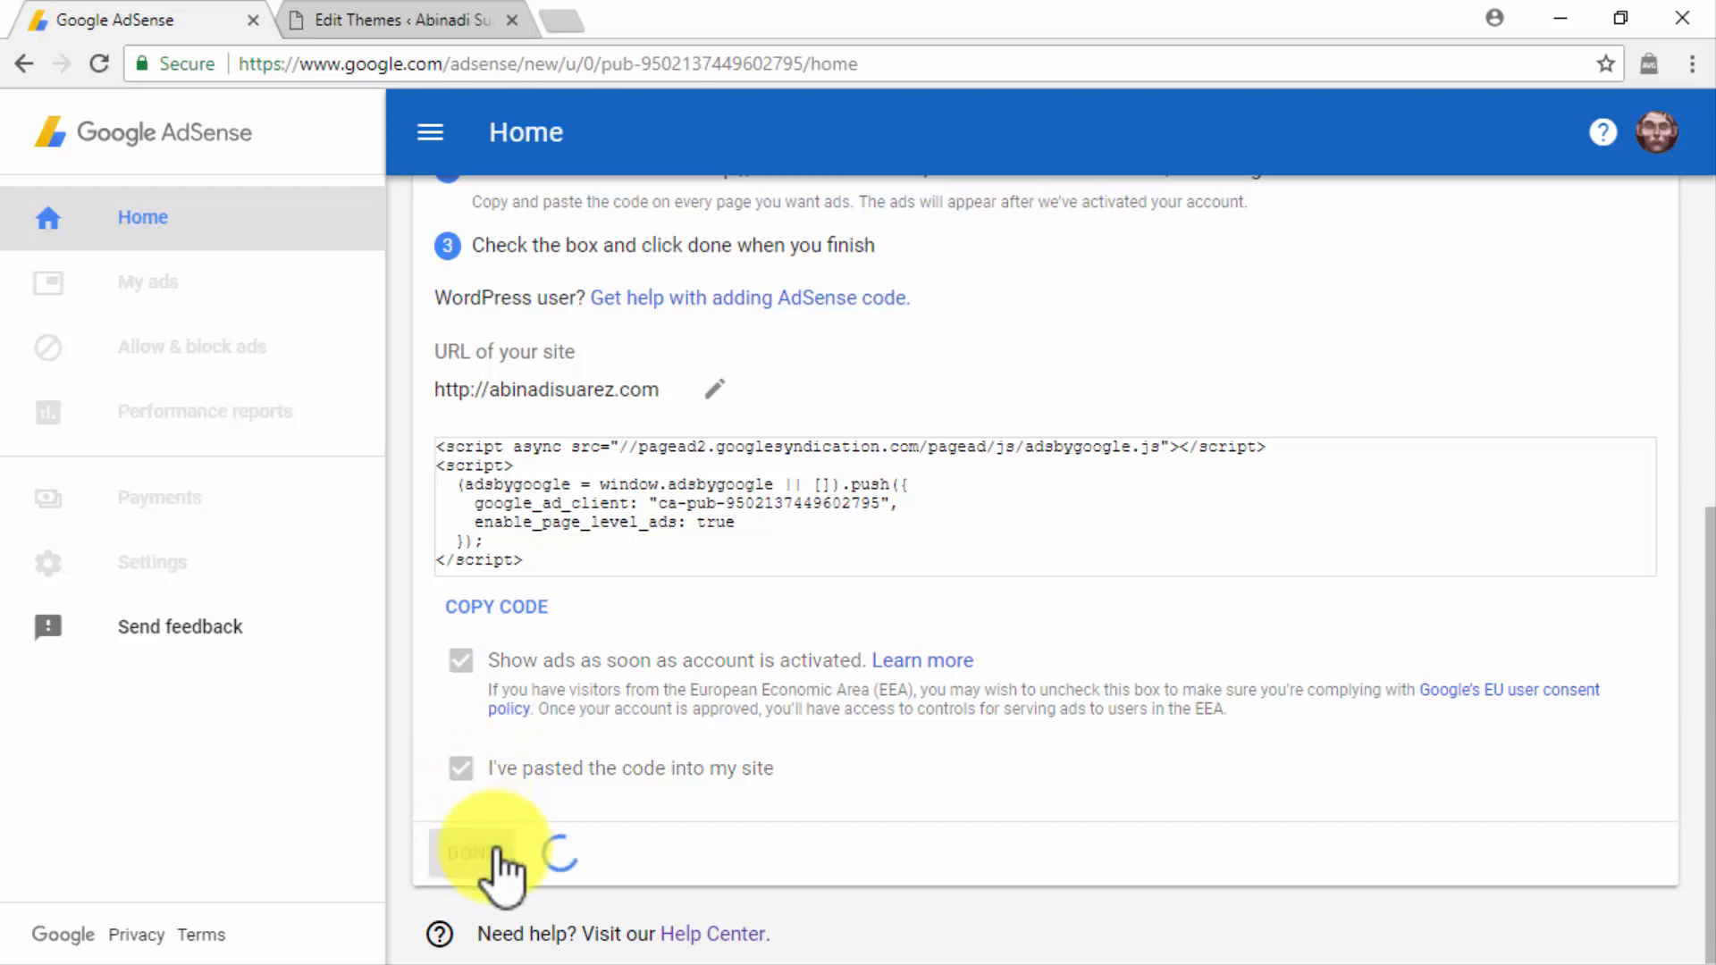